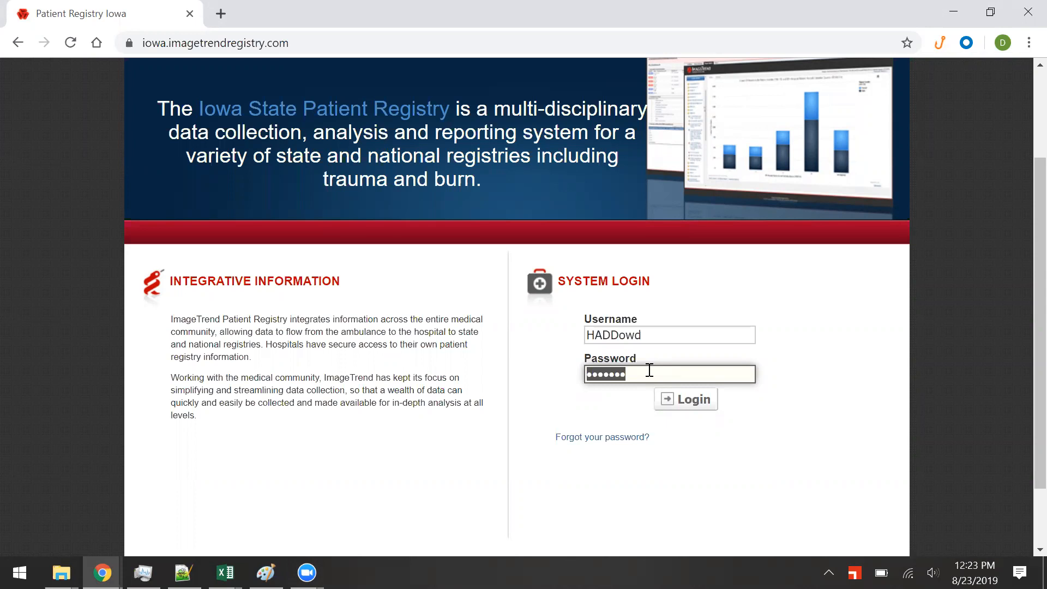
Log in to the Iowa patient registry with the account password and accept the Data Privacy Statement.
{"action": "type", "text": "•••••••••"}
{"action": "key", "text": "Return"}
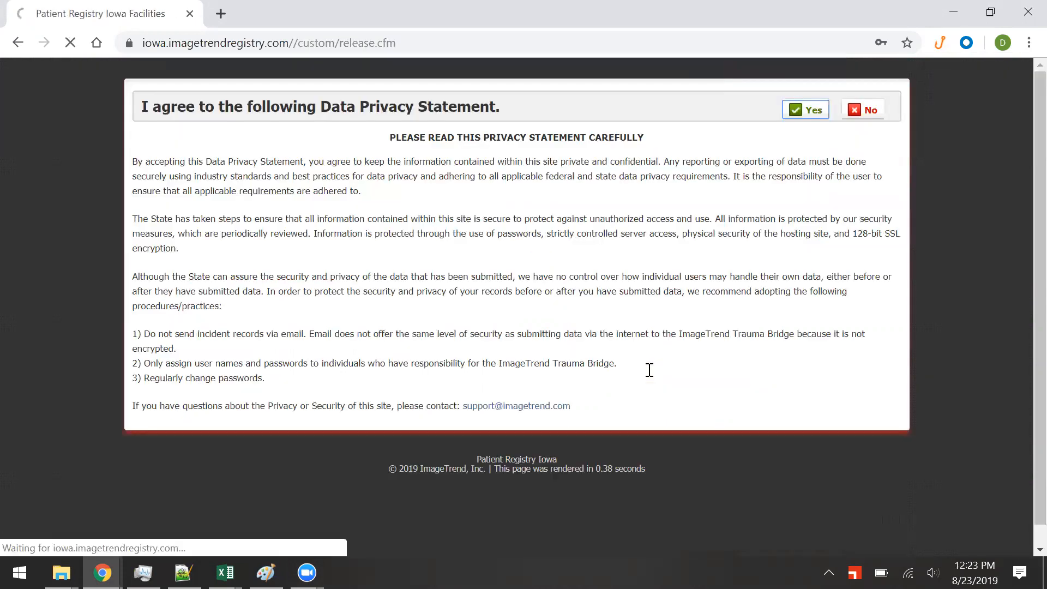
{"action": "key", "text": "Return"}
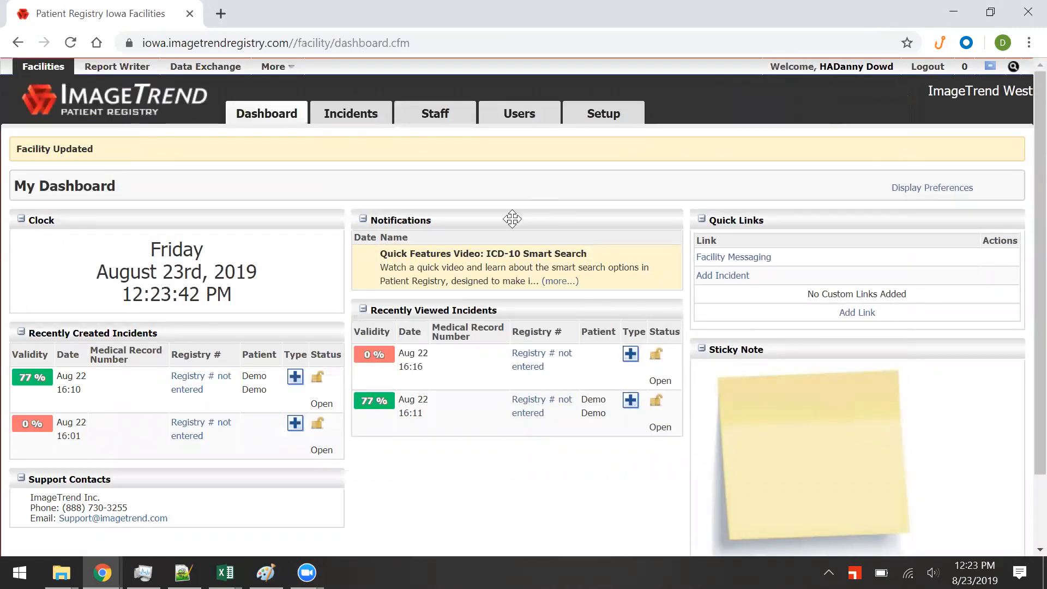
Open the Users list, view the signed-in user's edit form, then cancel without saving.
{"action": "left_click", "coordinate": [518, 127]}
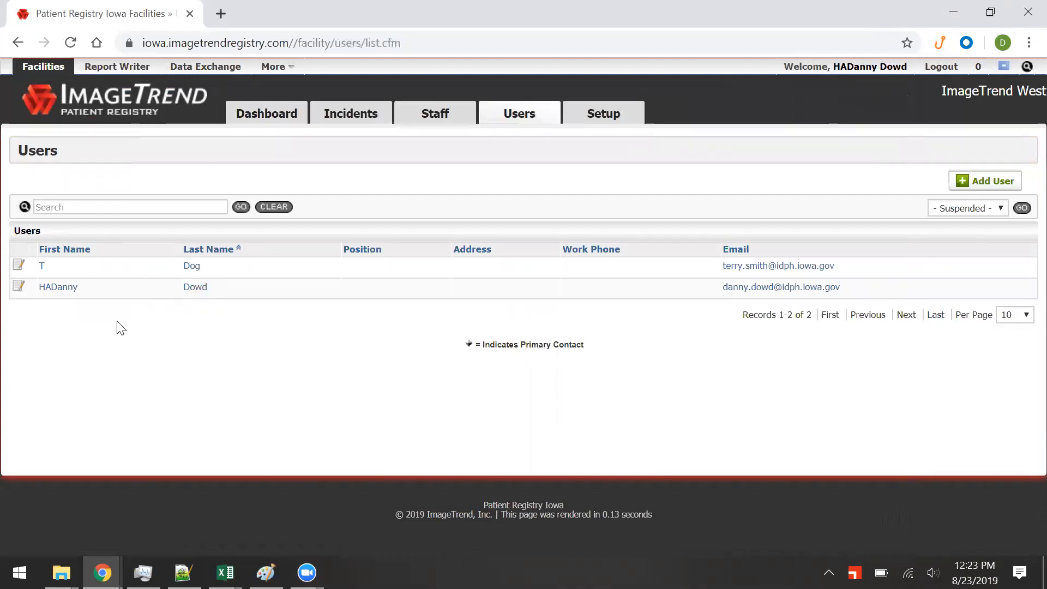
{"action": "left_click", "coordinate": [20, 290]}
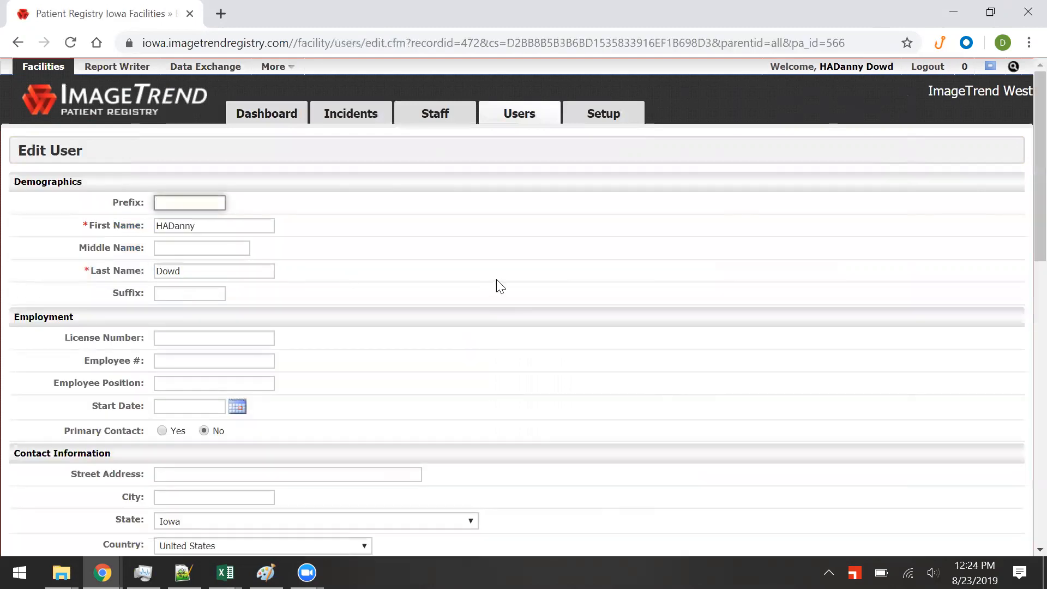
{"action": "scroll", "coordinate": [500, 286], "scroll_direction": "down", "scroll_amount": 13}
{"action": "scroll", "coordinate": [444, 316], "scroll_direction": "up", "scroll_amount": 3}
{"action": "scroll", "coordinate": [444, 316], "scroll_direction": "down", "scroll_amount": 3}
{"action": "left_click", "coordinate": [185, 474]}
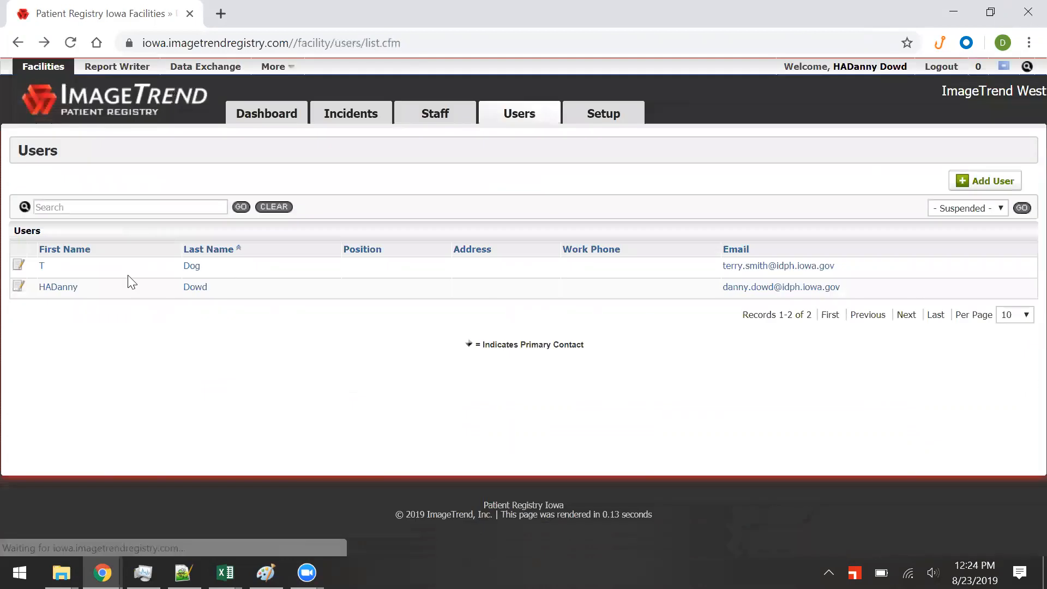
Open the first user's edit form and keep Hospital Administrators as its permission group.
{"action": "left_click", "coordinate": [19, 267]}
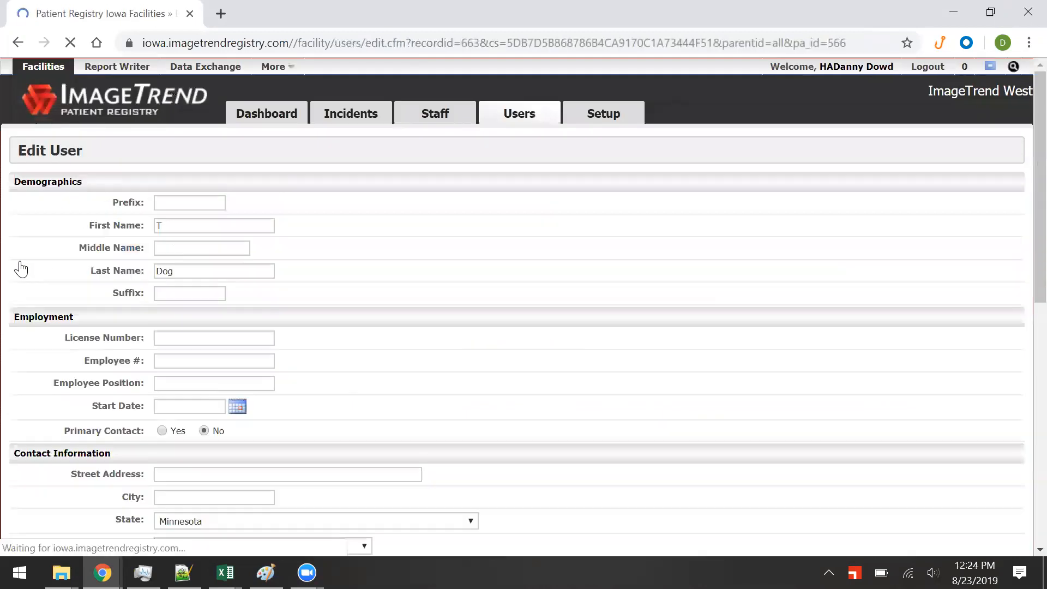
{"action": "scroll", "coordinate": [507, 271], "scroll_direction": "down", "scroll_amount": 4}
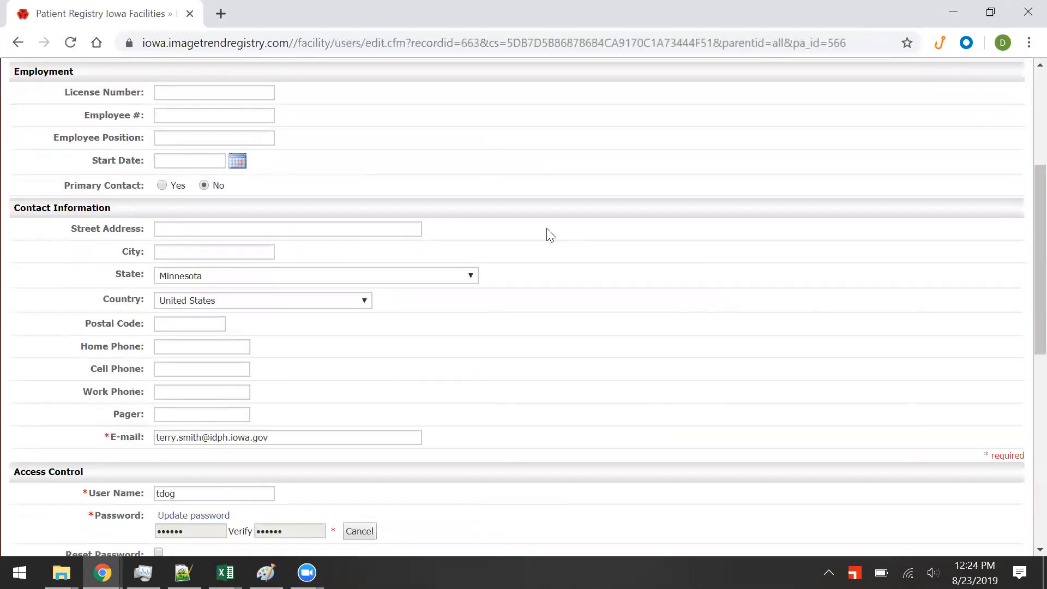
{"action": "scroll", "coordinate": [548, 235], "scroll_direction": "down", "scroll_amount": 6}
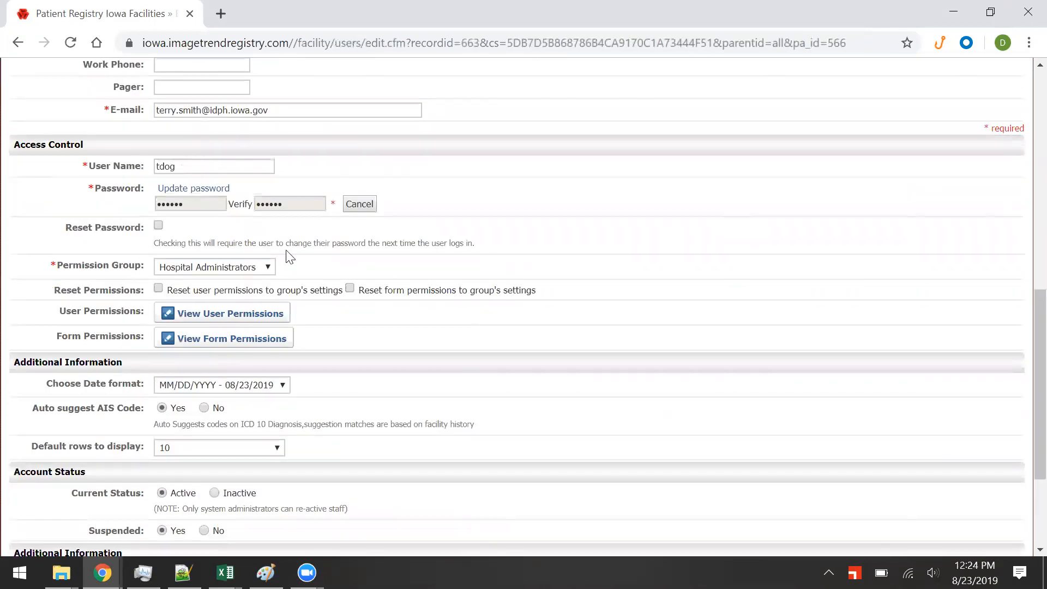
{"action": "left_click", "coordinate": [257, 264]}
{"action": "left_click", "coordinate": [254, 266]}
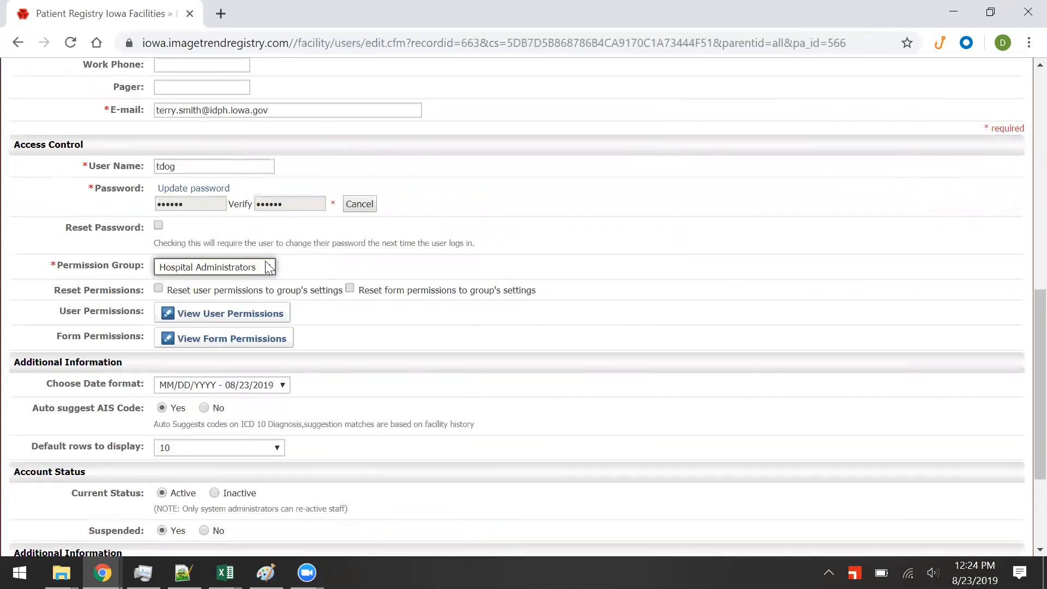
{"action": "scroll", "coordinate": [578, 274], "scroll_direction": "up", "scroll_amount": 10}
{"action": "scroll", "coordinate": [562, 276], "scroll_direction": "down", "scroll_amount": 6}
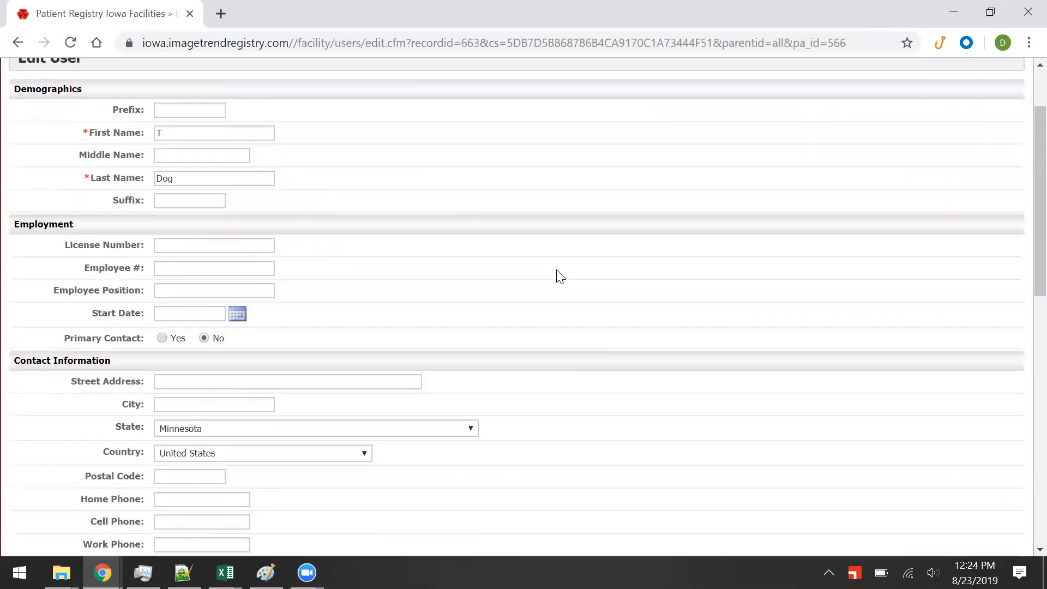
{"action": "scroll", "coordinate": [267, 364], "scroll_direction": "down", "scroll_amount": 5}
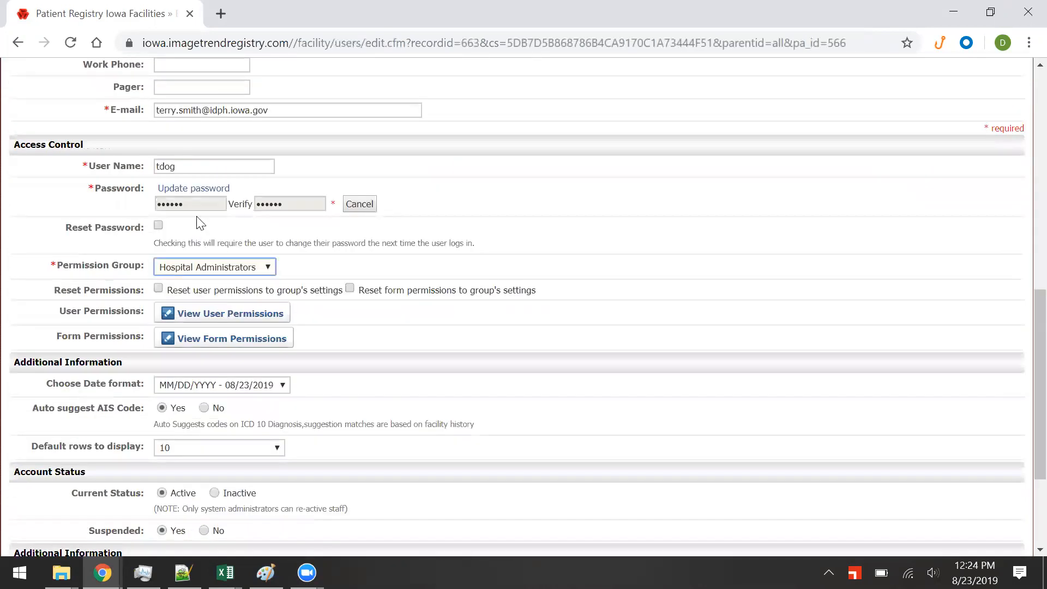
Clear the password fields, set Suspended to No, and return to the Users list.
{"action": "left_click", "coordinate": [189, 195]}
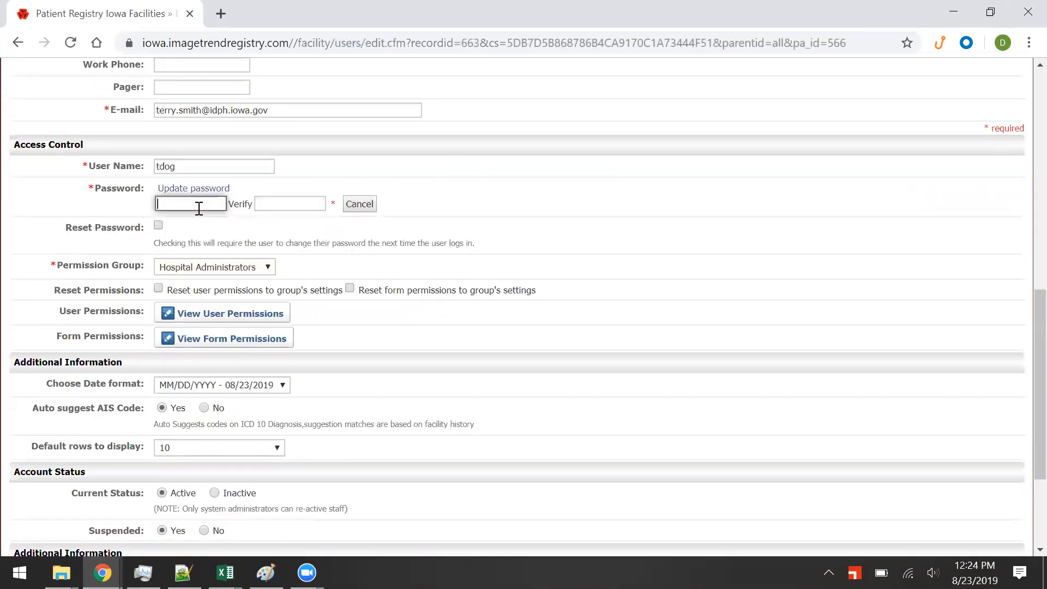
{"action": "scroll", "coordinate": [458, 251], "scroll_direction": "down", "scroll_amount": 2}
{"action": "scroll", "coordinate": [461, 251], "scroll_direction": "down", "scroll_amount": 2}
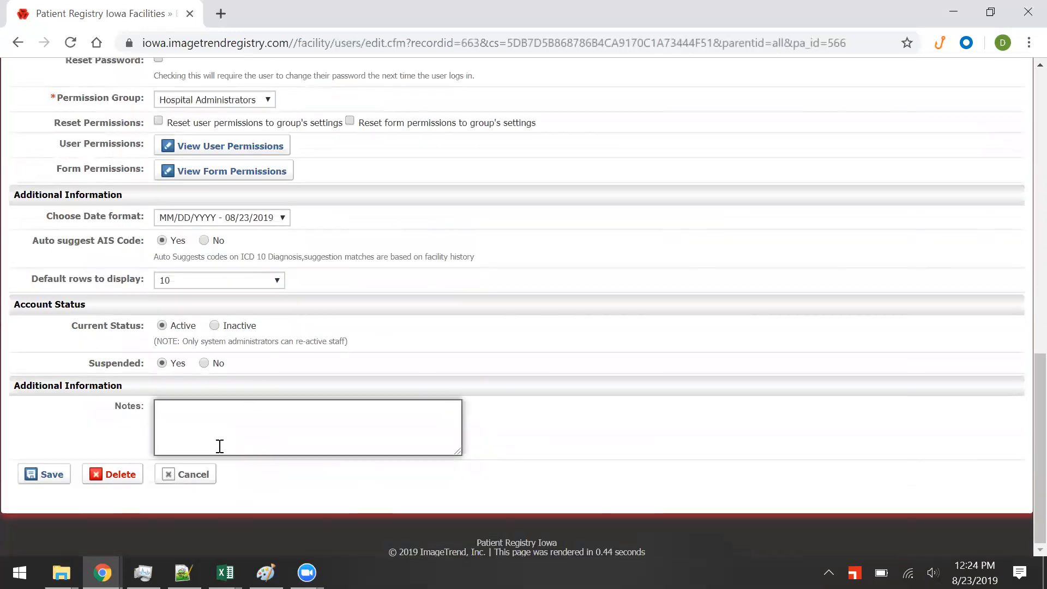
{"action": "left_click", "coordinate": [215, 365]}
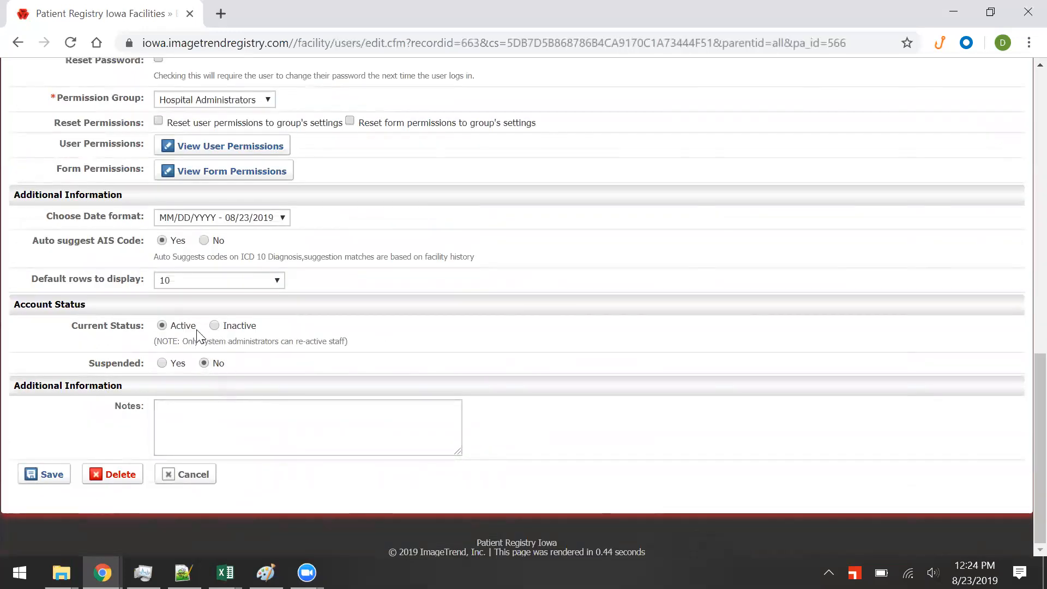
{"action": "key", "text": "alt+Left"}
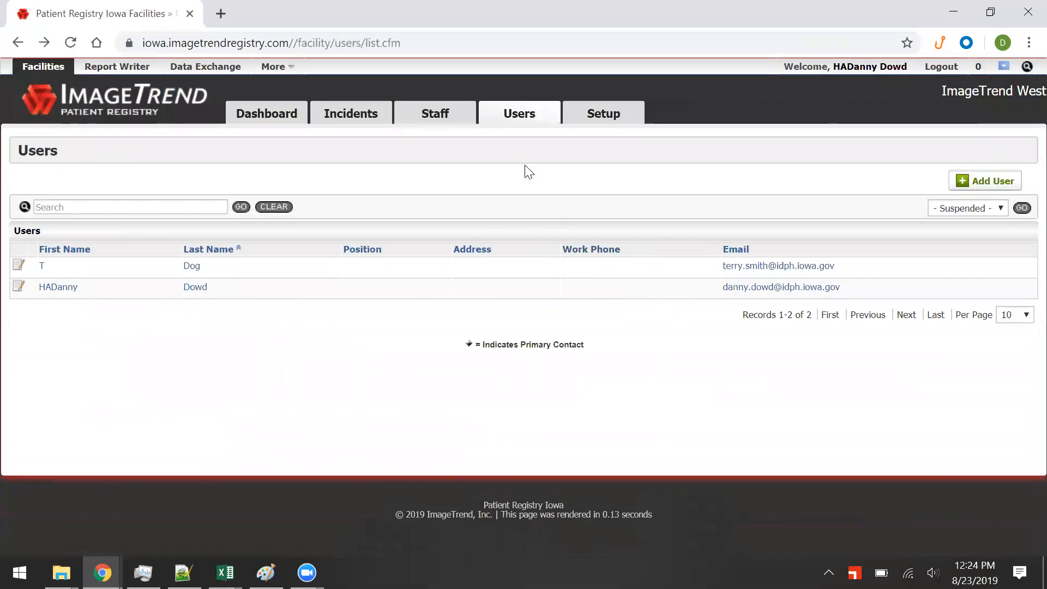
Start a new user and enter 'Demo' as both first and last name.
{"action": "left_click", "coordinate": [976, 182]}
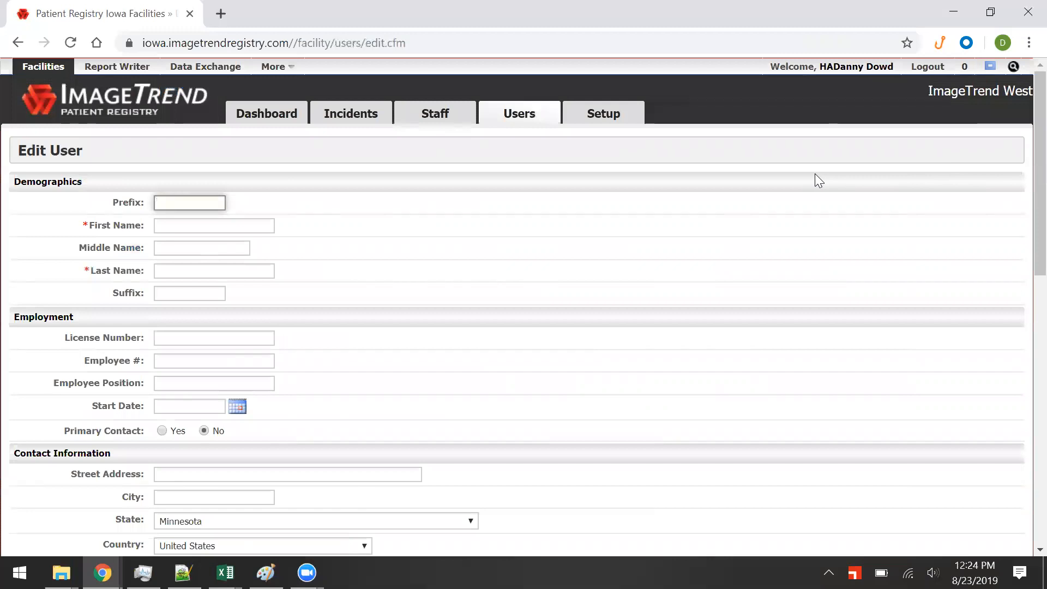
{"action": "key", "text": "alt+Left"}
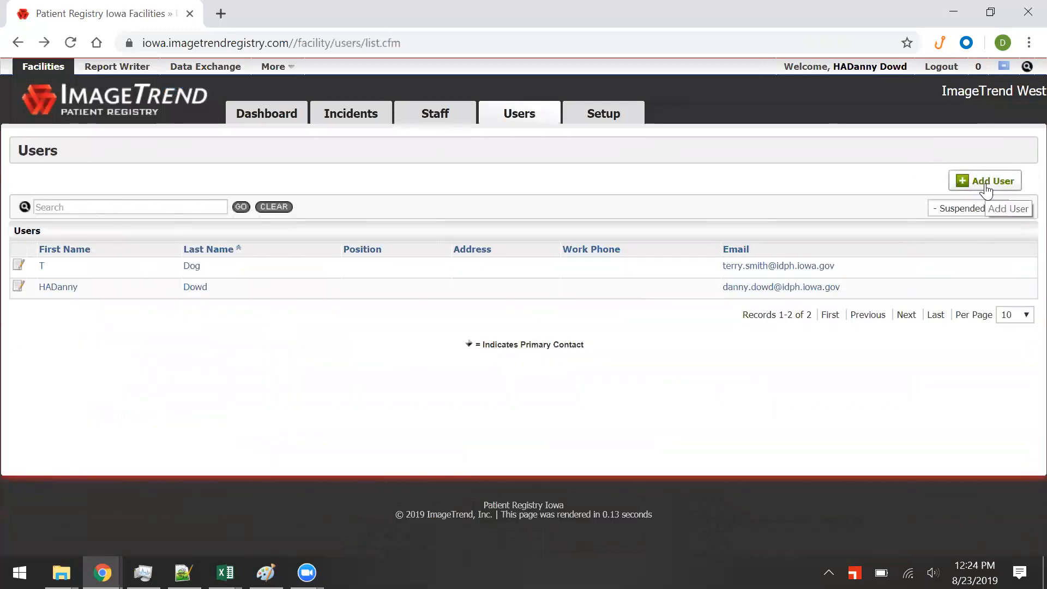
{"action": "left_click", "coordinate": [1005, 187]}
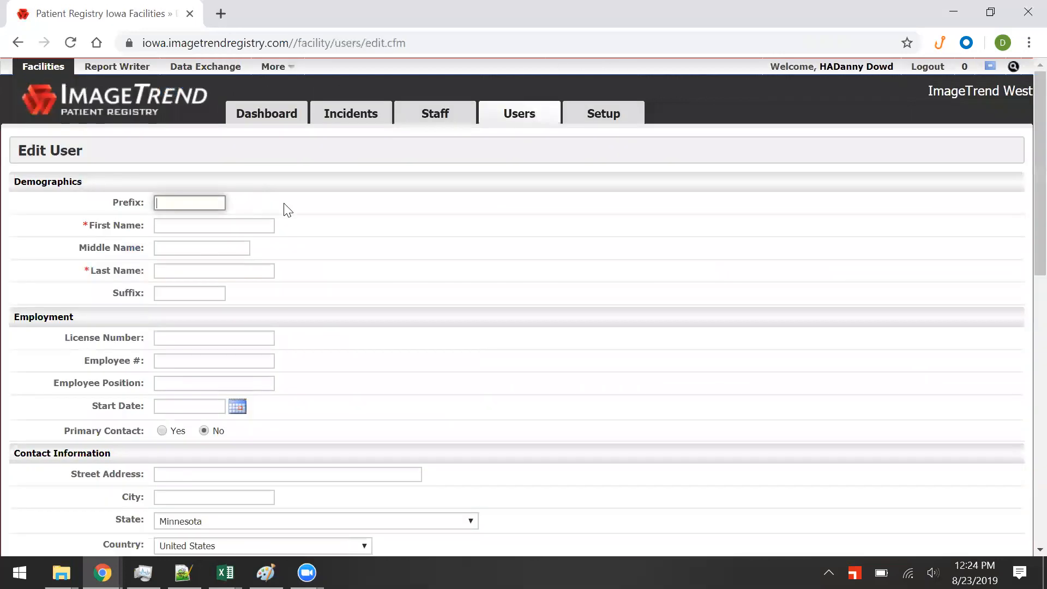
{"action": "scroll", "coordinate": [272, 196], "scroll_direction": "down", "scroll_amount": 1}
{"action": "left_click_drag", "start_coordinate": [83, 141], "coordinate": [96, 146]}
{"action": "left_click", "coordinate": [191, 145]}
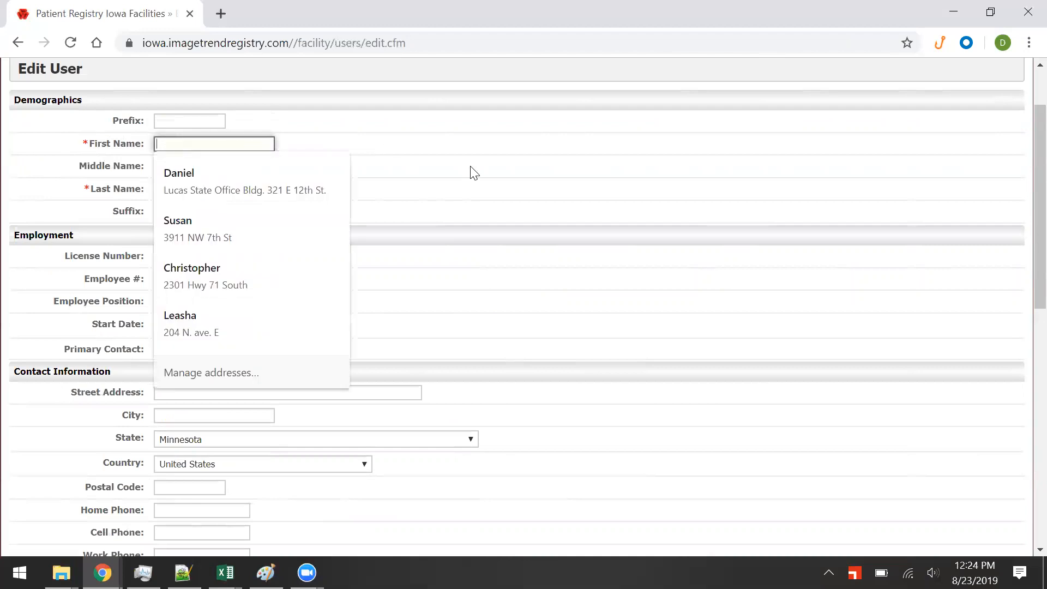
{"action": "type", "text": "Demo"}
{"action": "key", "text": "Tab"}
{"action": "key", "text": "Tab"}
{"action": "type", "text": "Demo"}
{"action": "key", "text": "Tab"}
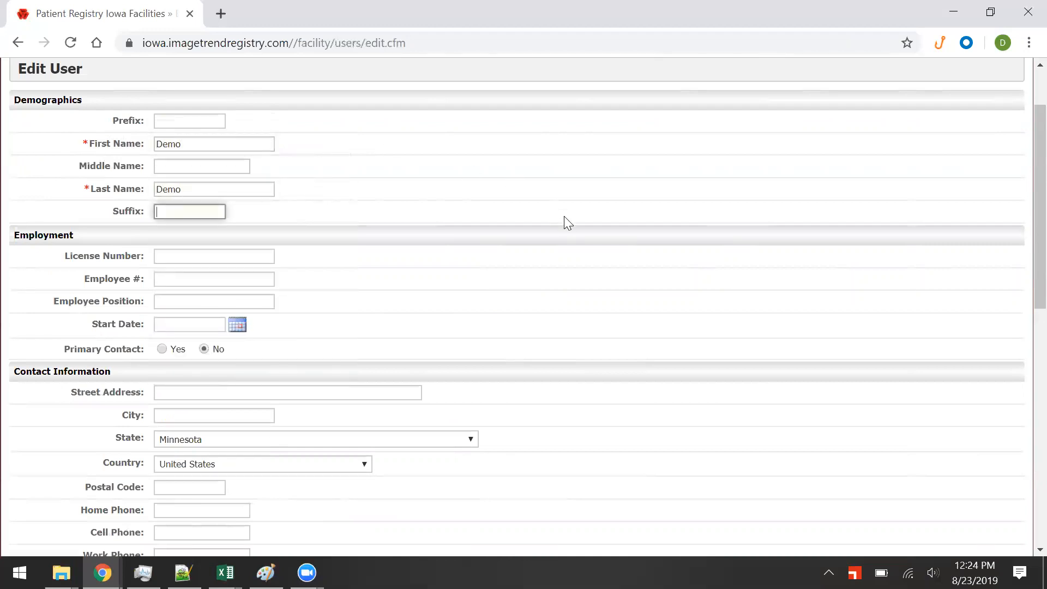
Set the new user's State to Iowa.
{"action": "scroll", "coordinate": [564, 216], "scroll_direction": "down", "scroll_amount": 5}
{"action": "left_click", "coordinate": [339, 198]}
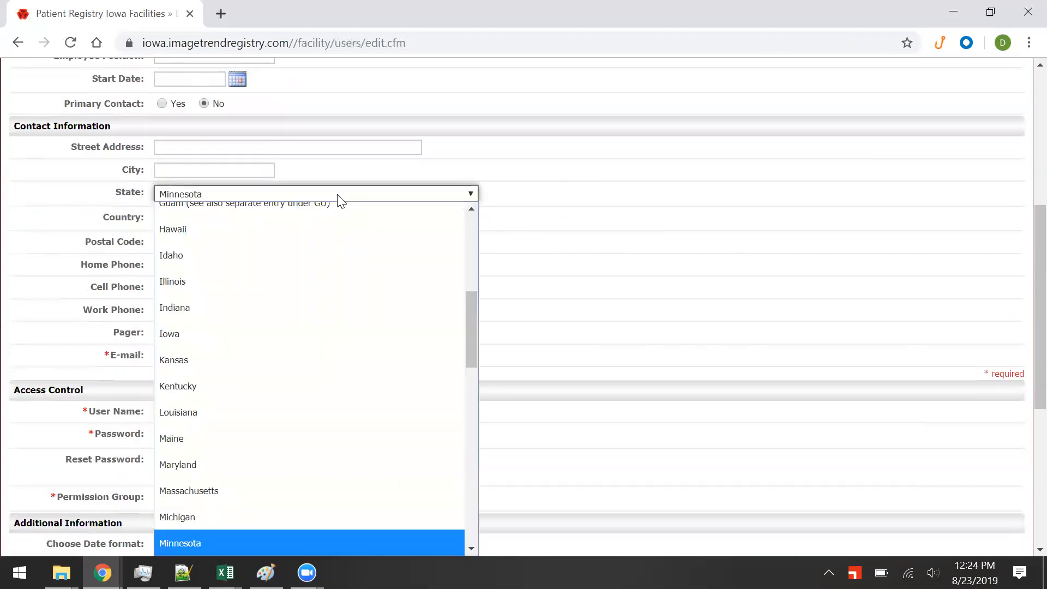
{"action": "scroll", "coordinate": [290, 404], "scroll_direction": "up", "scroll_amount": 3}
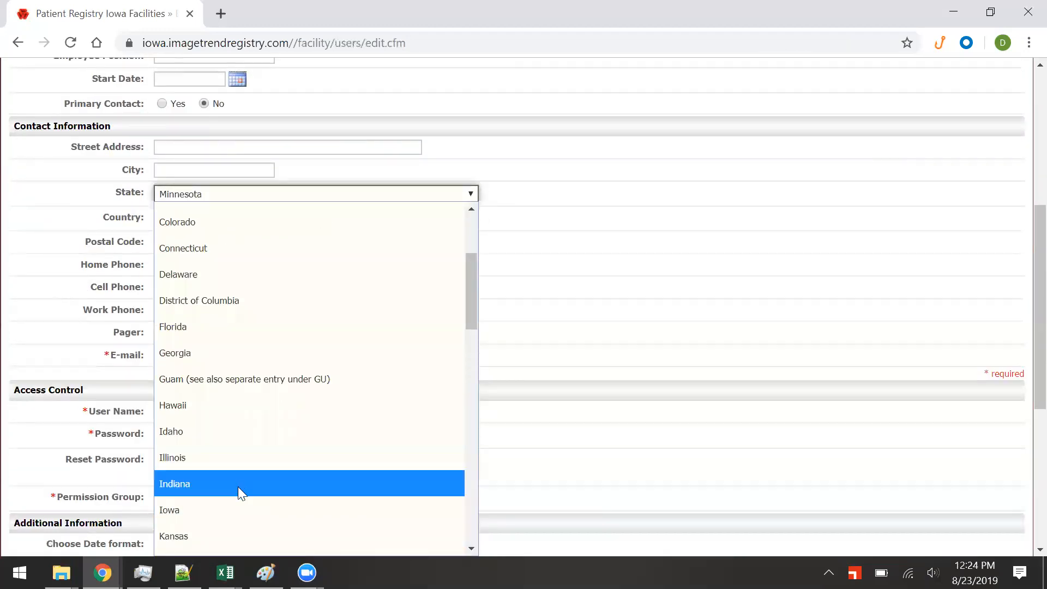
{"action": "left_click", "coordinate": [238, 509]}
{"action": "scroll", "coordinate": [491, 262], "scroll_direction": "down", "scroll_amount": 2}
{"action": "left_click", "coordinate": [364, 273]}
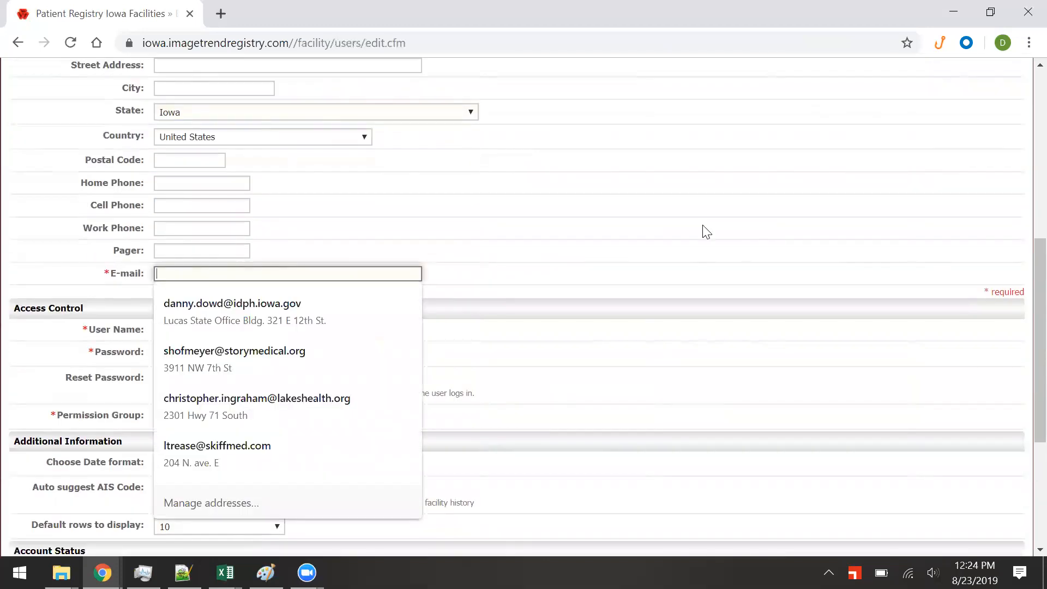
Fill in the new user's e-mail address and user name.
{"action": "type", "text": "email@demo.com"}
{"action": "scroll", "coordinate": [703, 233], "scroll_direction": "down", "scroll_amount": 3}
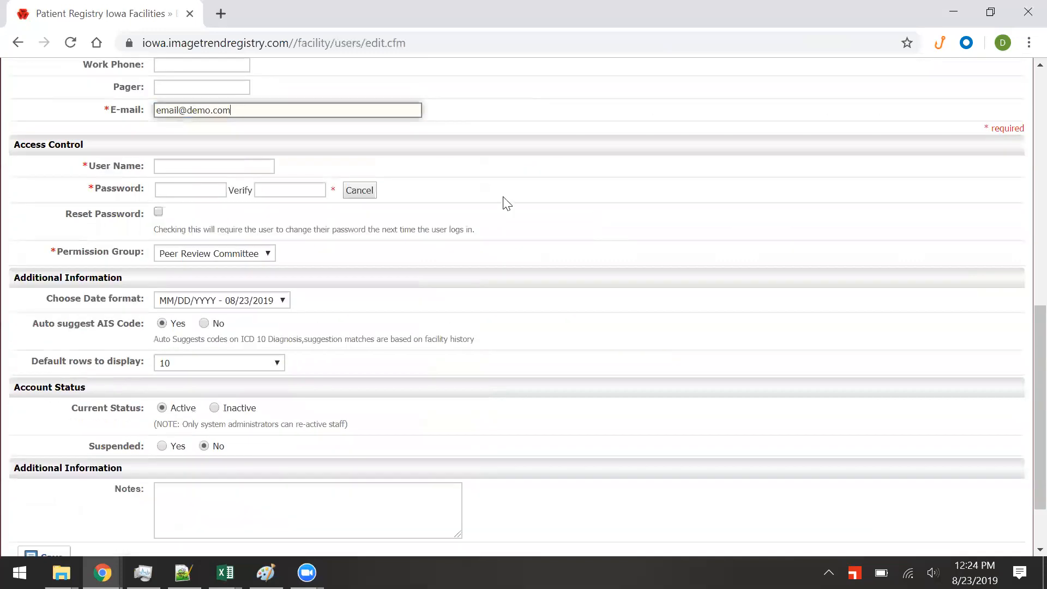
{"action": "left_click", "coordinate": [264, 168]}
{"action": "type", "text": "demodemo"}
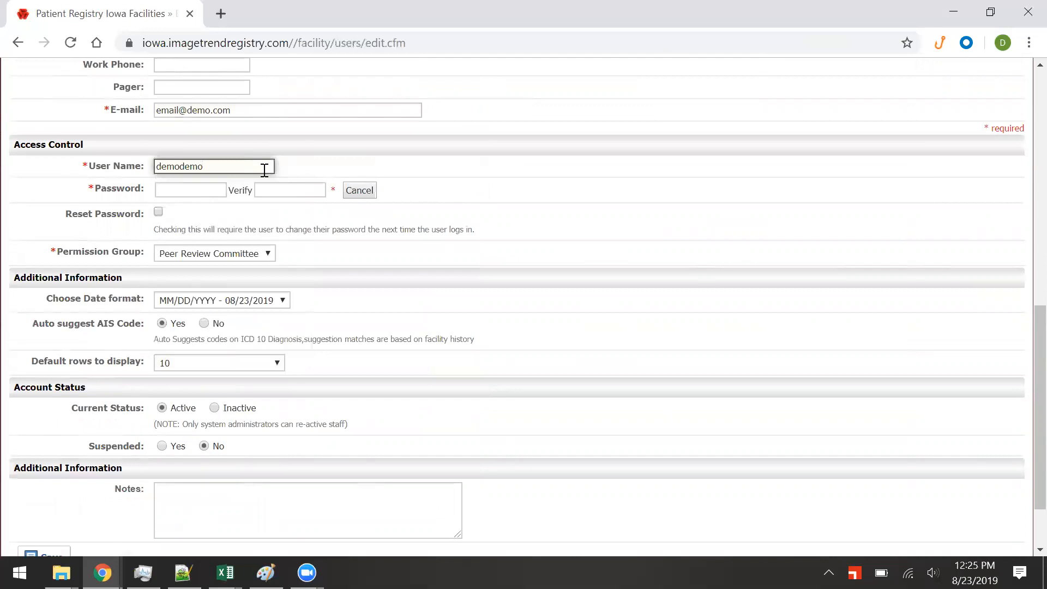
Enter the password, paste it into Verify, and dismiss the 'limit of 64' warning.
{"action": "left_click", "coordinate": [215, 190]}
{"action": "type", "text": "de"}
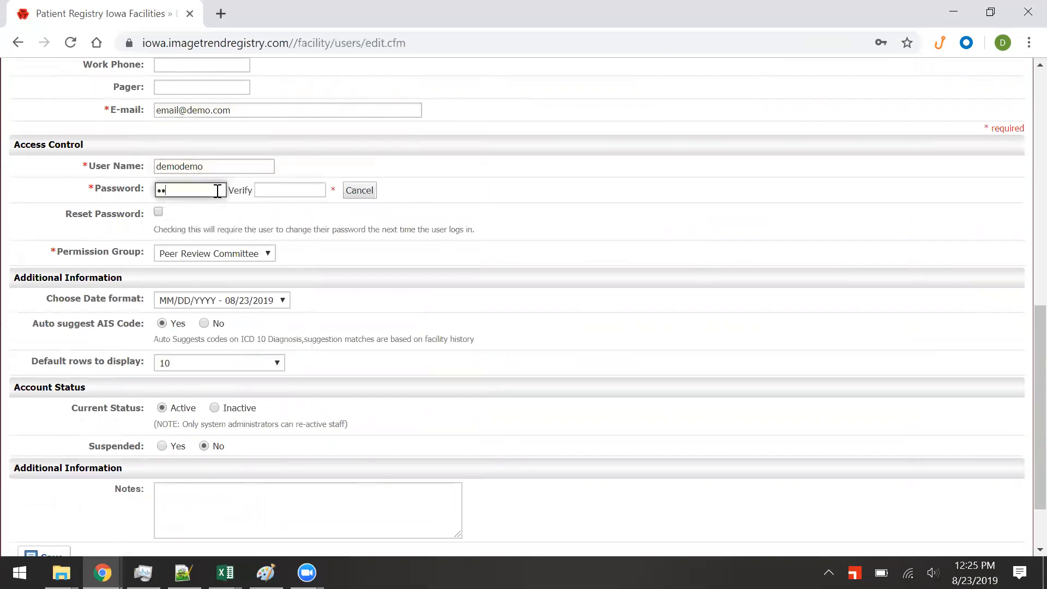
{"action": "double_click", "coordinate": [218, 191]}
{"action": "key", "text": "Tab"}
{"action": "key", "text": "ctrl+v"}
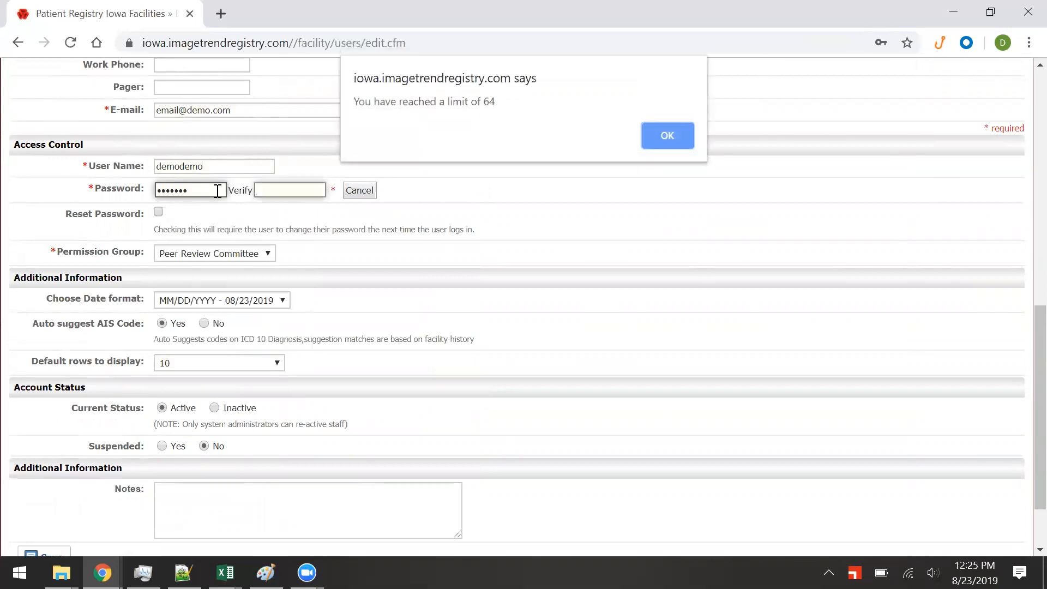
{"action": "left_click", "coordinate": [668, 137]}
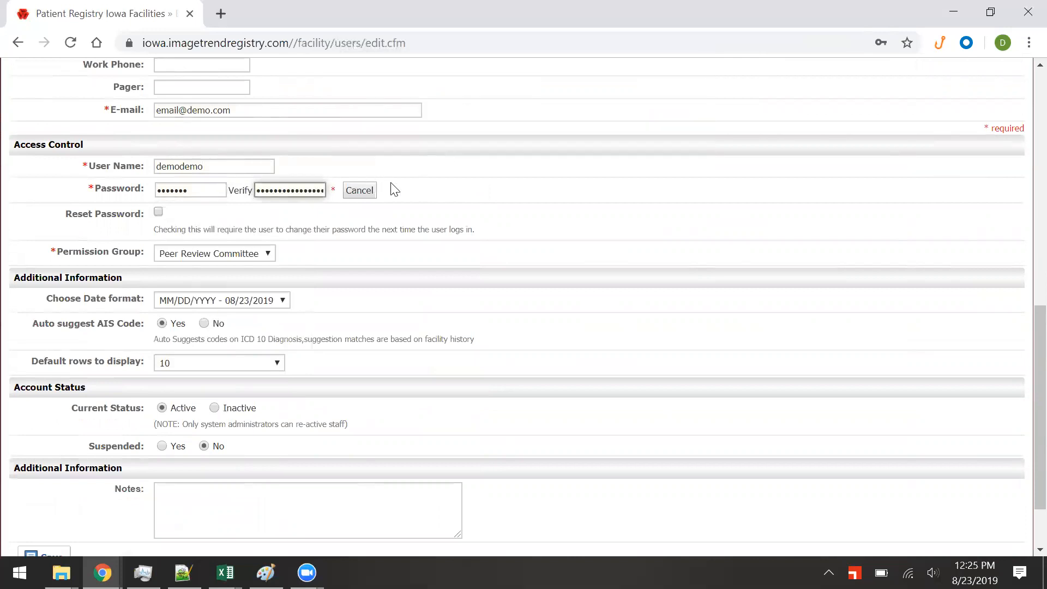
Clear both password boxes and re-enter the same eight-character password in Password and Verify.
{"action": "double_click", "coordinate": [187, 190]}
{"action": "key", "text": "BackSpace"}
{"action": "double_click", "coordinate": [315, 195]}
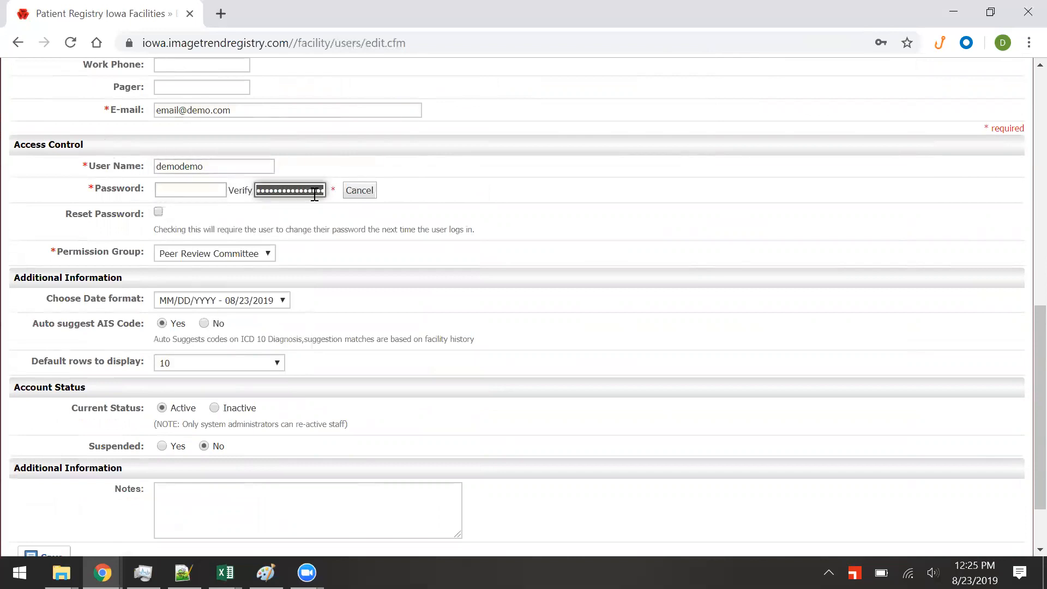
{"action": "key", "text": "BackSpace"}
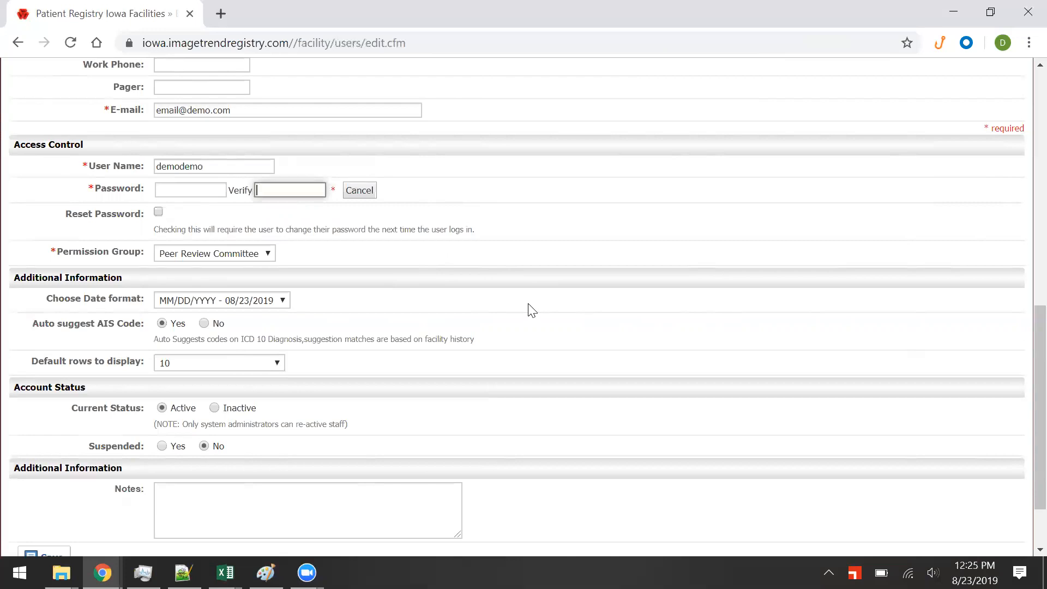
{"action": "left_click", "coordinate": [210, 193]}
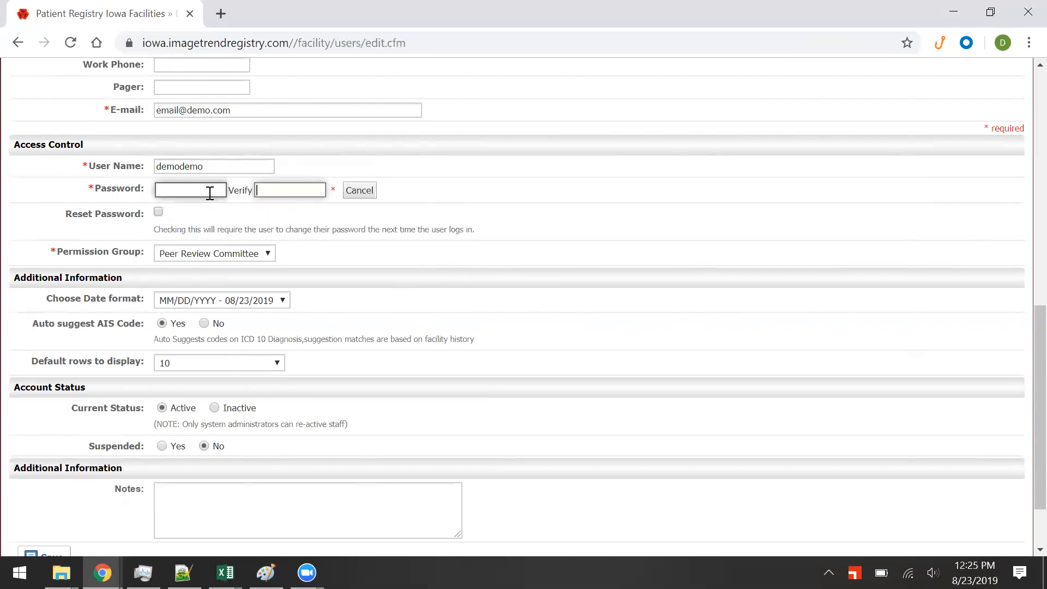
{"action": "type", "text": "d••••••"}
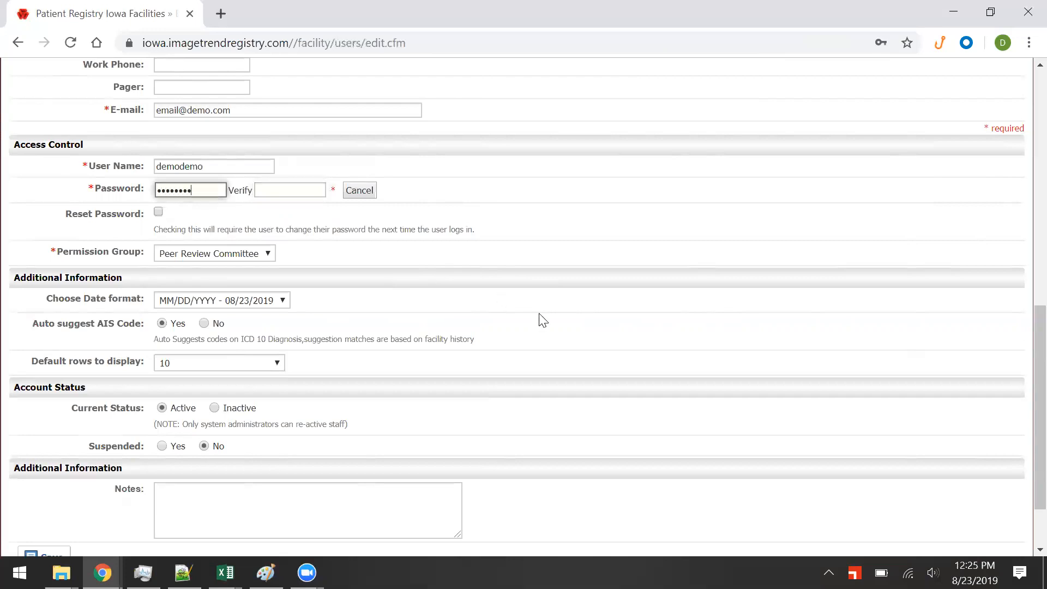
{"action": "key", "text": "ctrl+a"}
{"action": "type", "text": "demodemo"}
{"action": "key", "text": "Tab"}
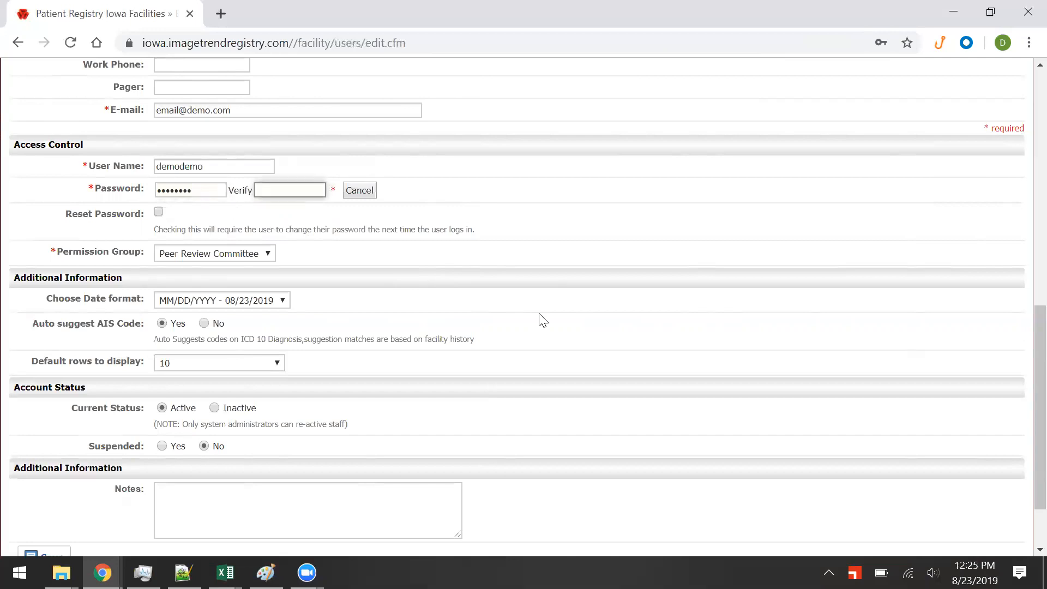
{"action": "type", "text": "demodemo"}
{"action": "scroll", "coordinate": [167, 219], "scroll_direction": "down", "scroll_amount": 2}
Choose Hospital Administrators as the permission group and save the Demo Demo account.
{"action": "left_click", "coordinate": [172, 173]}
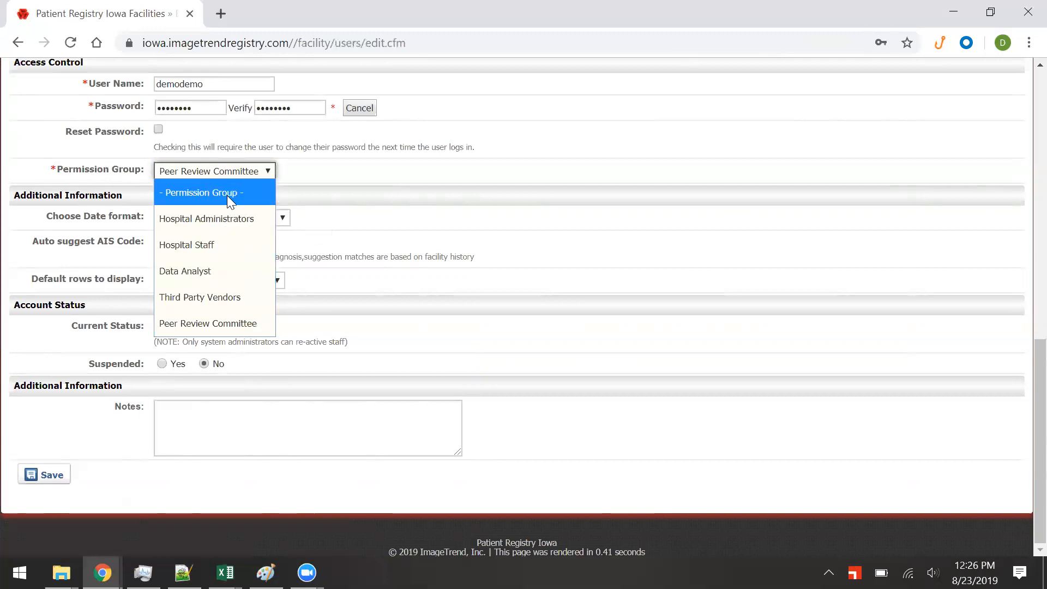
{"action": "left_click", "coordinate": [235, 220]}
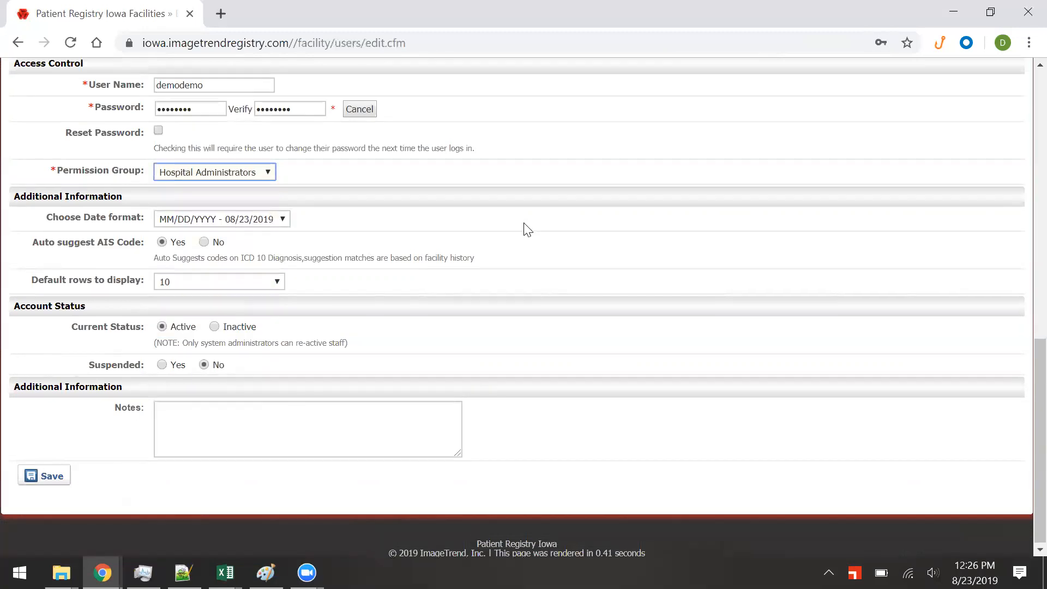
{"action": "scroll", "coordinate": [527, 226], "scroll_direction": "up", "scroll_amount": 3}
{"action": "scroll", "coordinate": [525, 228], "scroll_direction": "down", "scroll_amount": 3}
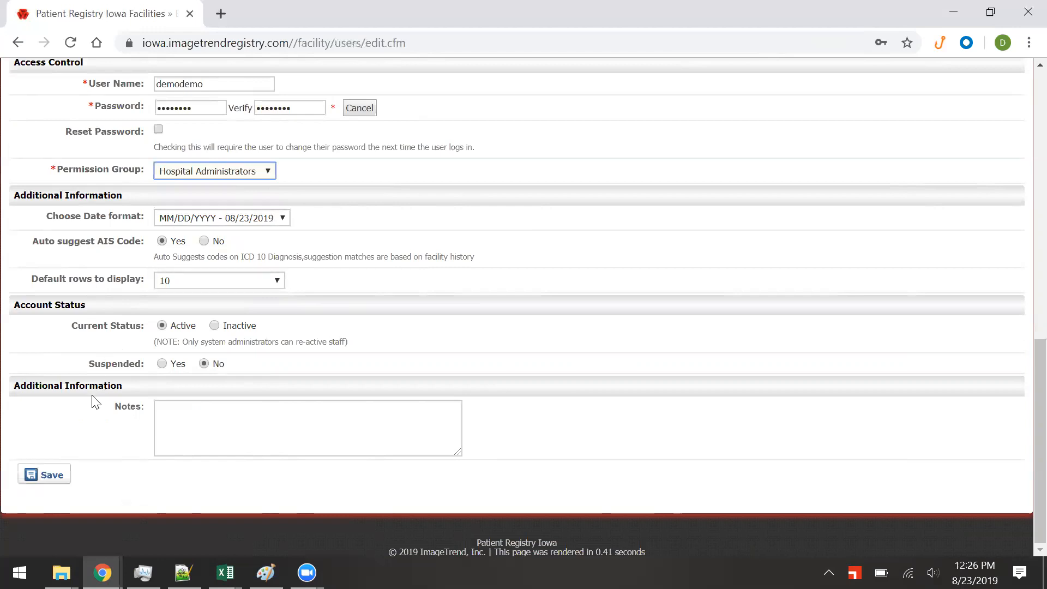
{"action": "left_click", "coordinate": [54, 476]}
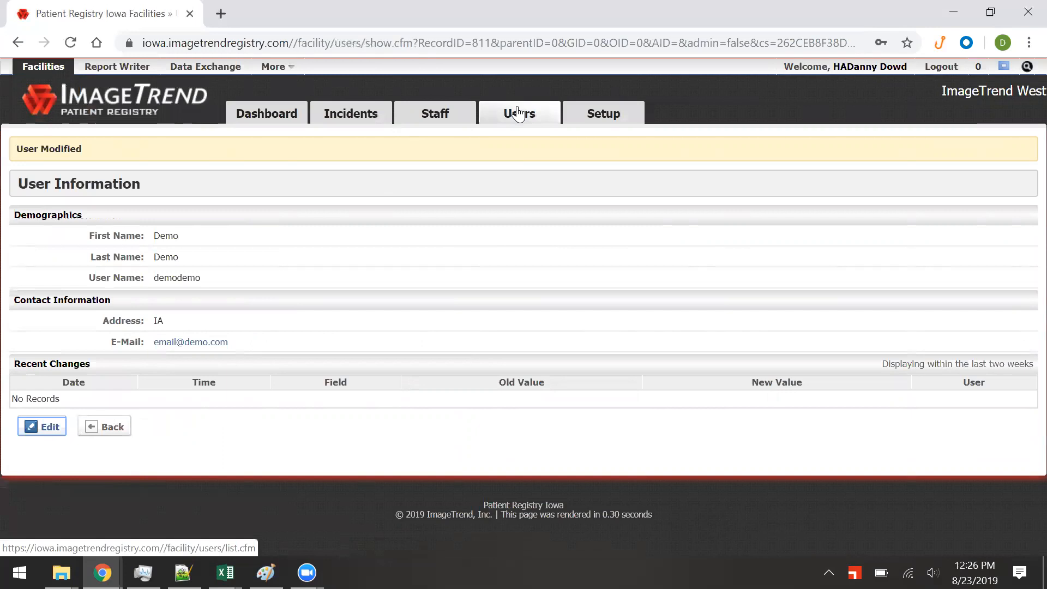
Go back to the Users list and open the Demo Demo row for editing.
{"action": "left_click", "coordinate": [498, 119]}
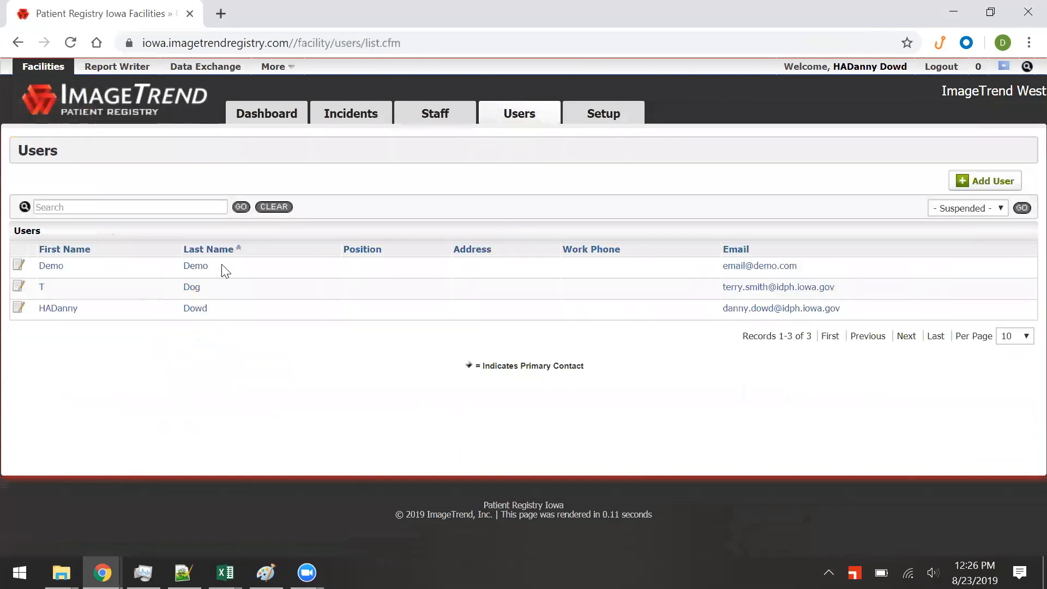
{"action": "left_click", "coordinate": [22, 267]}
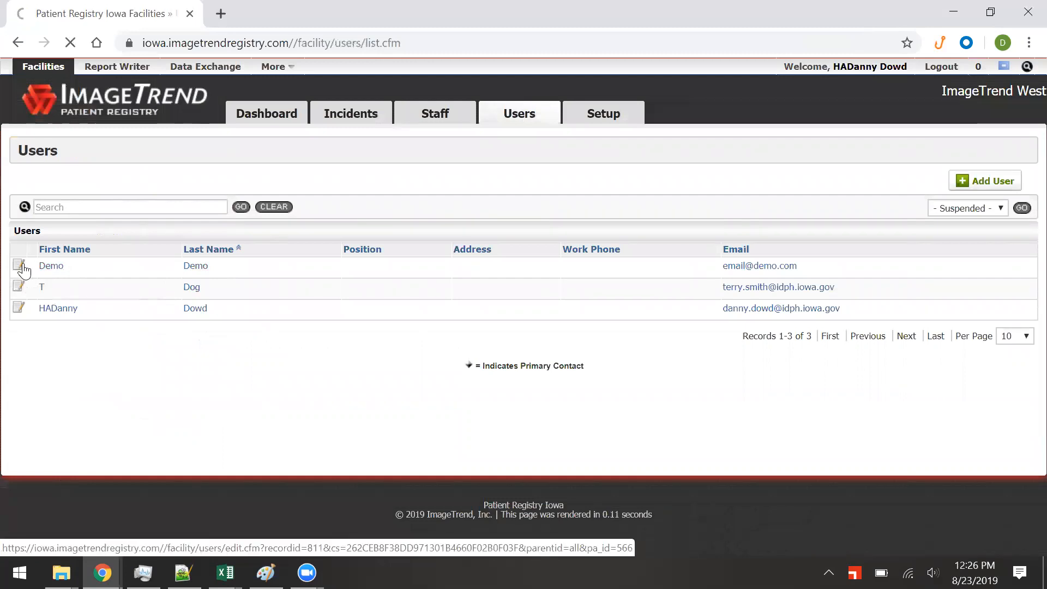
Open View User Permissions for Demo Demo and scroll through the permissions list.
{"action": "scroll", "coordinate": [624, 180], "scroll_direction": "down", "scroll_amount": 10}
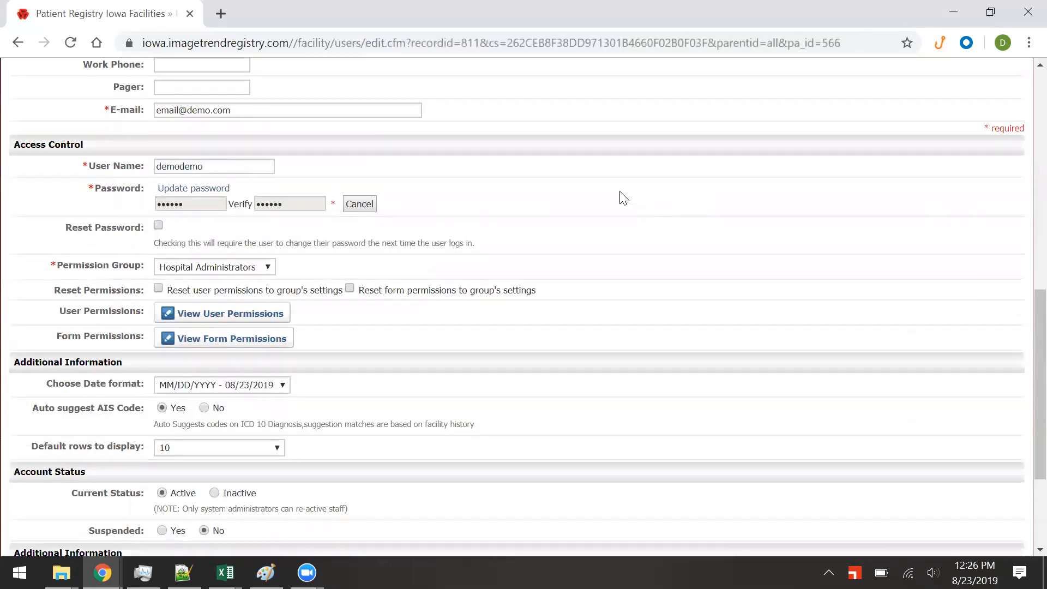
{"action": "scroll", "coordinate": [624, 199], "scroll_direction": "down", "scroll_amount": 3}
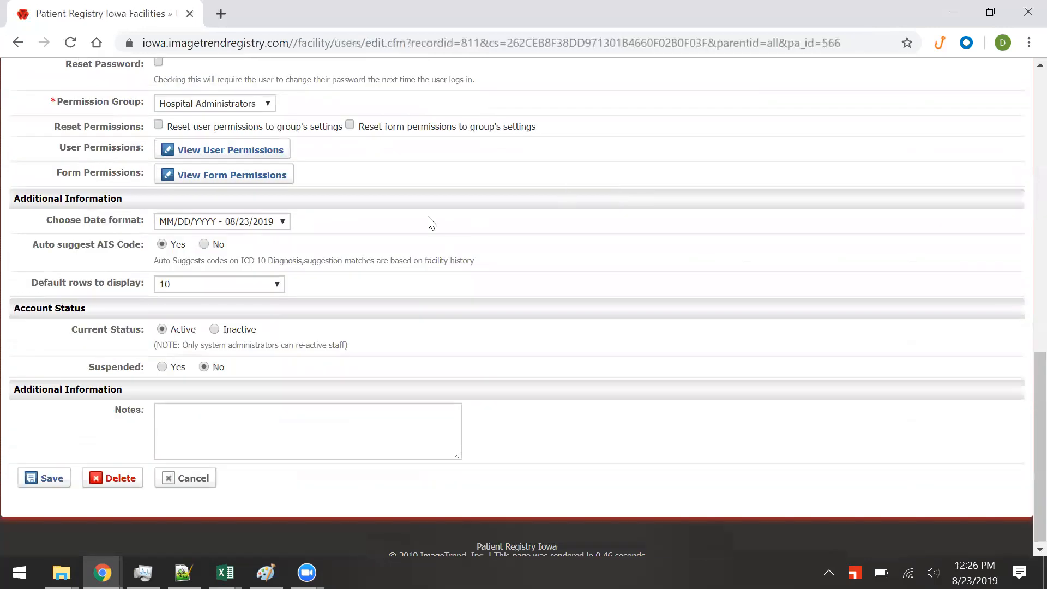
{"action": "left_click", "coordinate": [235, 151]}
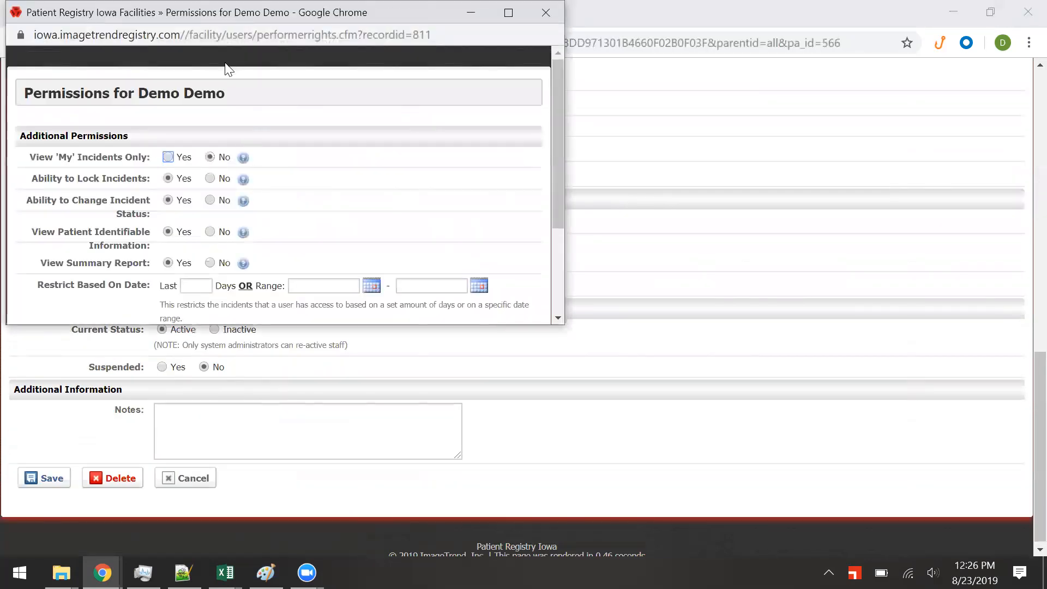
{"action": "scroll", "coordinate": [391, 216], "scroll_direction": "down", "scroll_amount": 3}
{"action": "scroll", "coordinate": [393, 213], "scroll_direction": "up", "scroll_amount": 3}
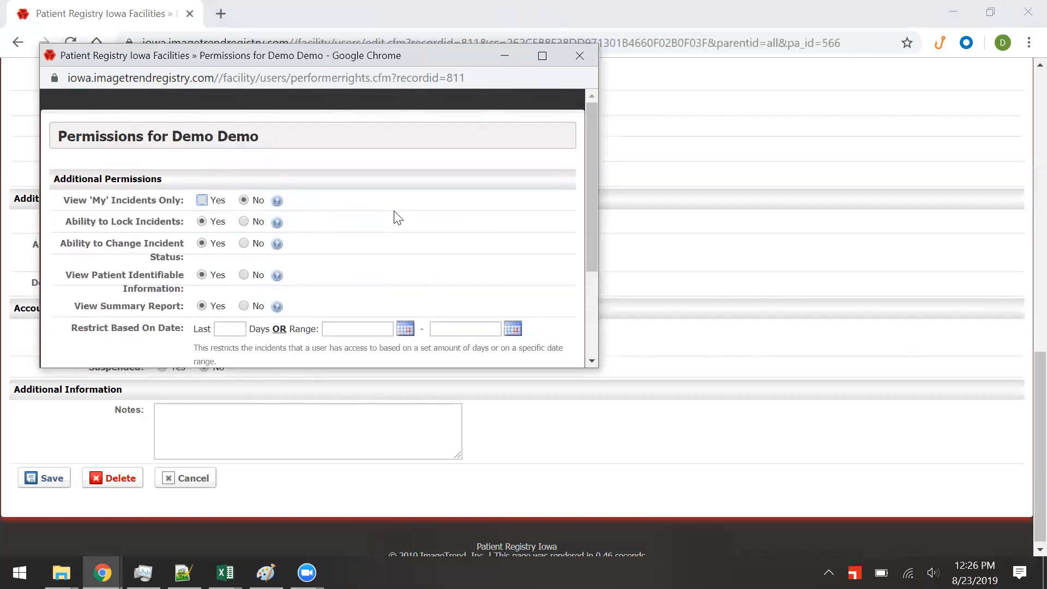
{"action": "scroll", "coordinate": [391, 215], "scroll_direction": "down", "scroll_amount": 3}
{"action": "scroll", "coordinate": [385, 210], "scroll_direction": "up", "scroll_amount": 3}
Switch to the form permissions table and set delete access on the Trauma + TQIP form.
{"action": "left_click", "coordinate": [575, 62]}
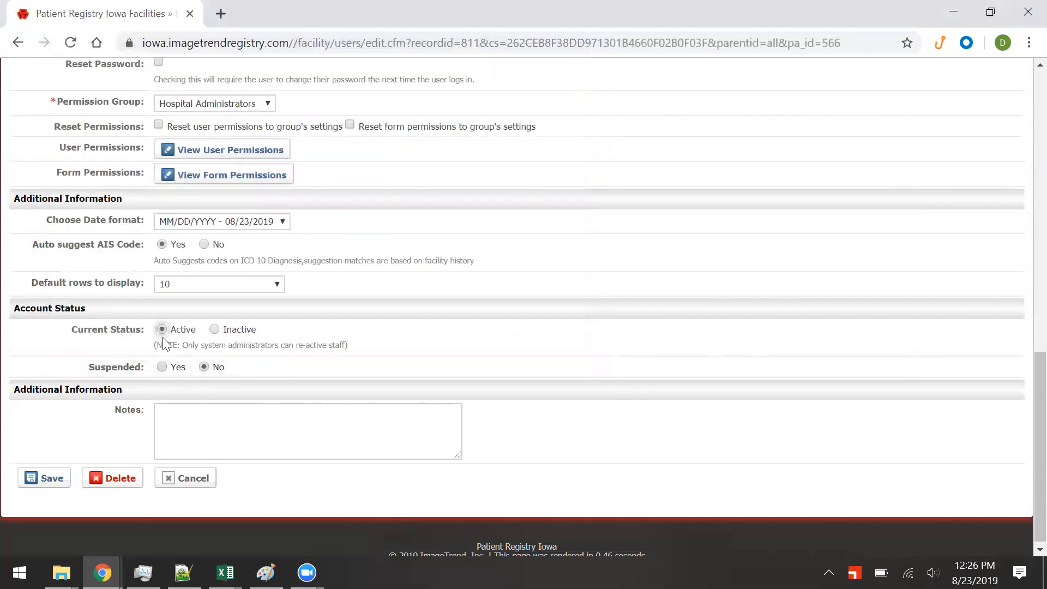
{"action": "left_click", "coordinate": [227, 176]}
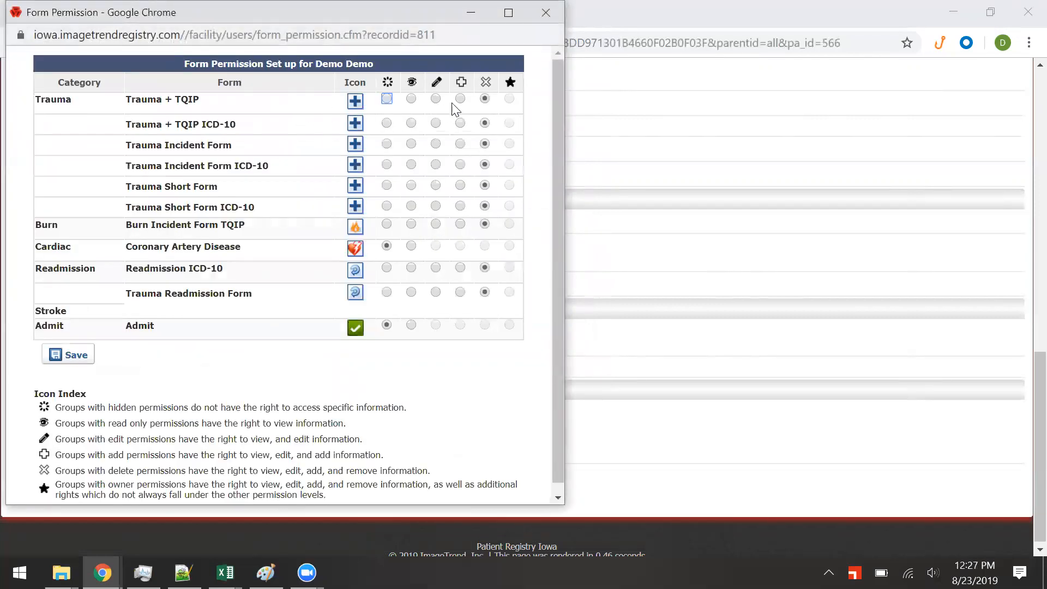
{"action": "left_click", "coordinate": [486, 95]}
{"action": "left_click_drag", "start_coordinate": [131, 248], "coordinate": [259, 252]}
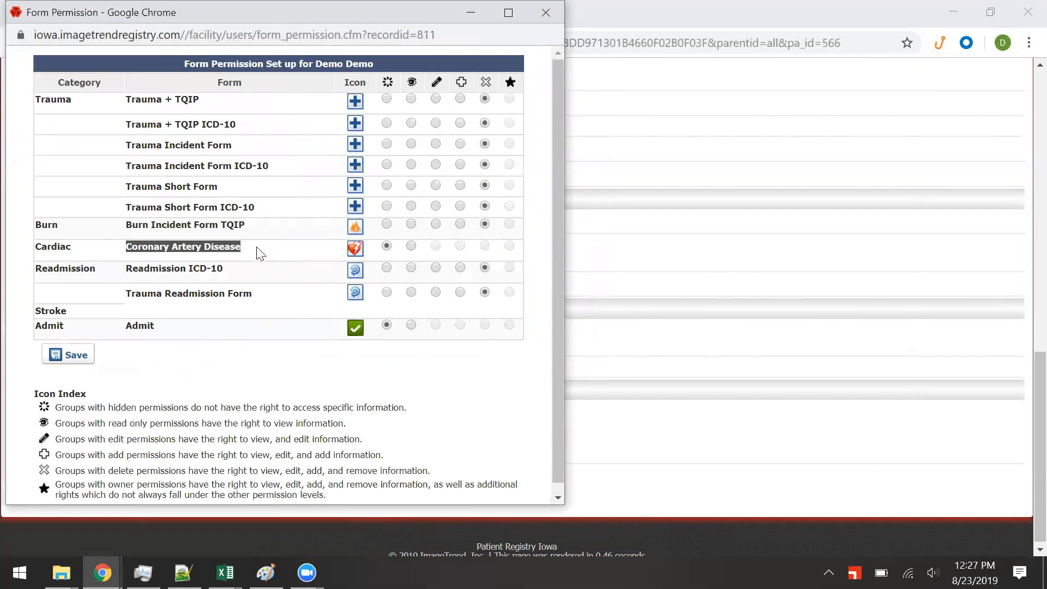
{"action": "left_click_drag", "start_coordinate": [164, 329], "coordinate": [38, 325]}
{"action": "left_click", "coordinate": [224, 305]}
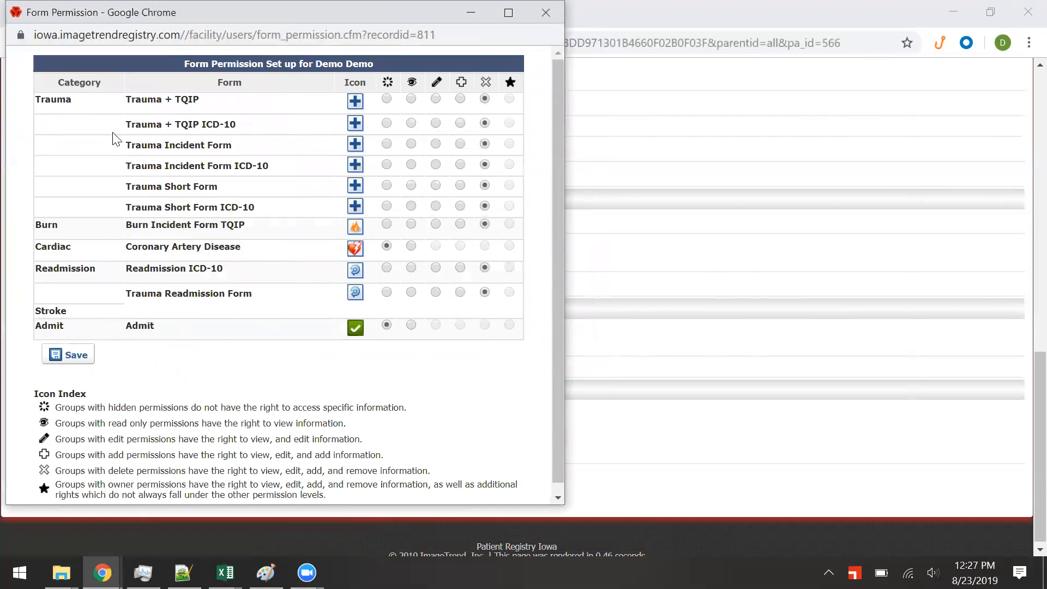
{"action": "left_click_drag", "start_coordinate": [50, 99], "coordinate": [514, 207]}
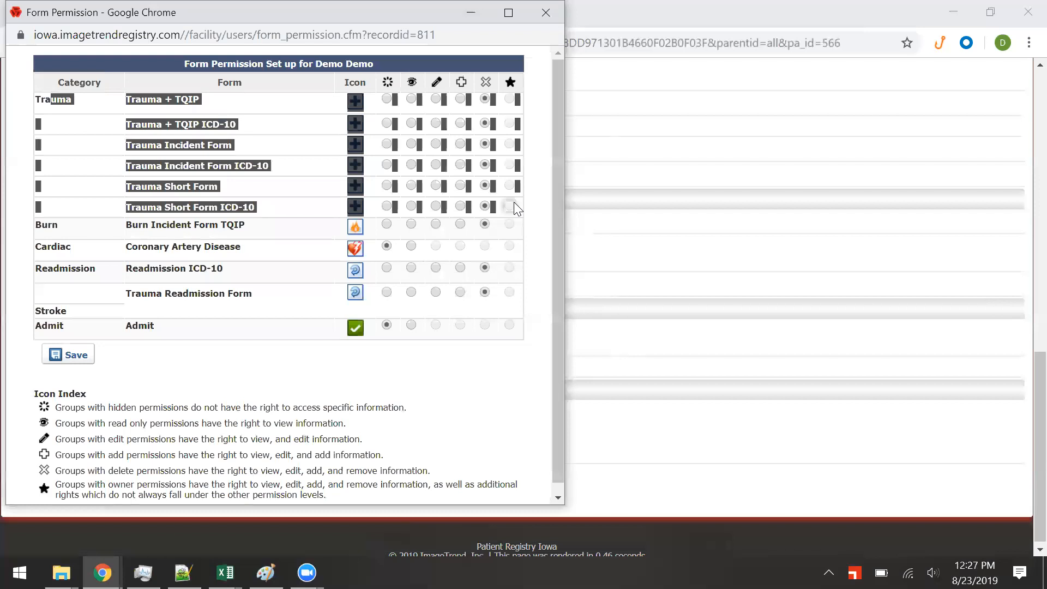
{"action": "left_click", "coordinate": [503, 381]}
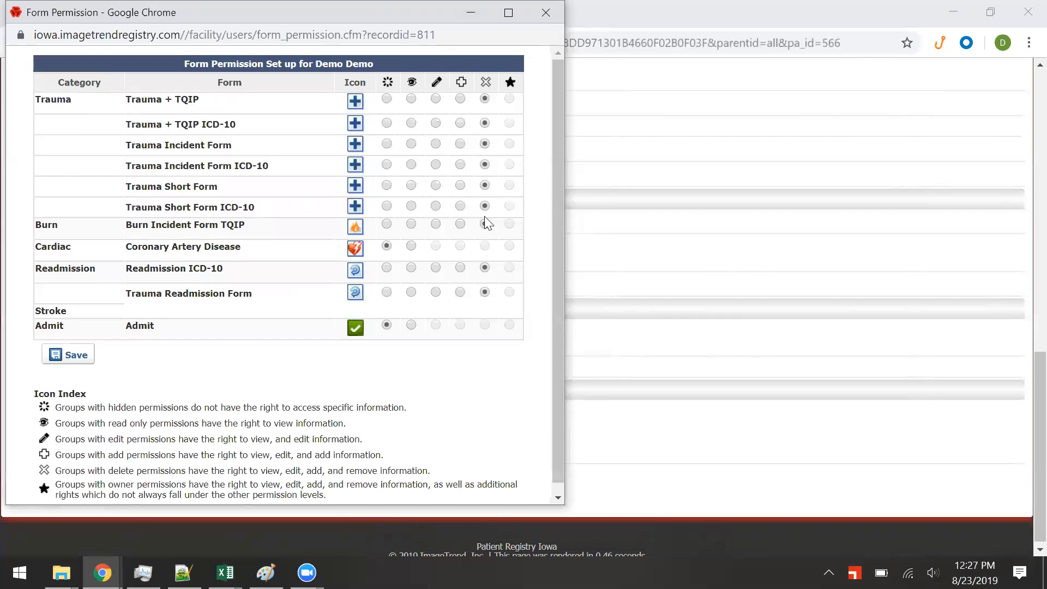
Review the delete-permissions explanation and confirm Trauma + TQIP keeps delete access.
{"action": "left_click", "coordinate": [485, 97]}
{"action": "left_click_drag", "start_coordinate": [60, 471], "coordinate": [440, 471]}
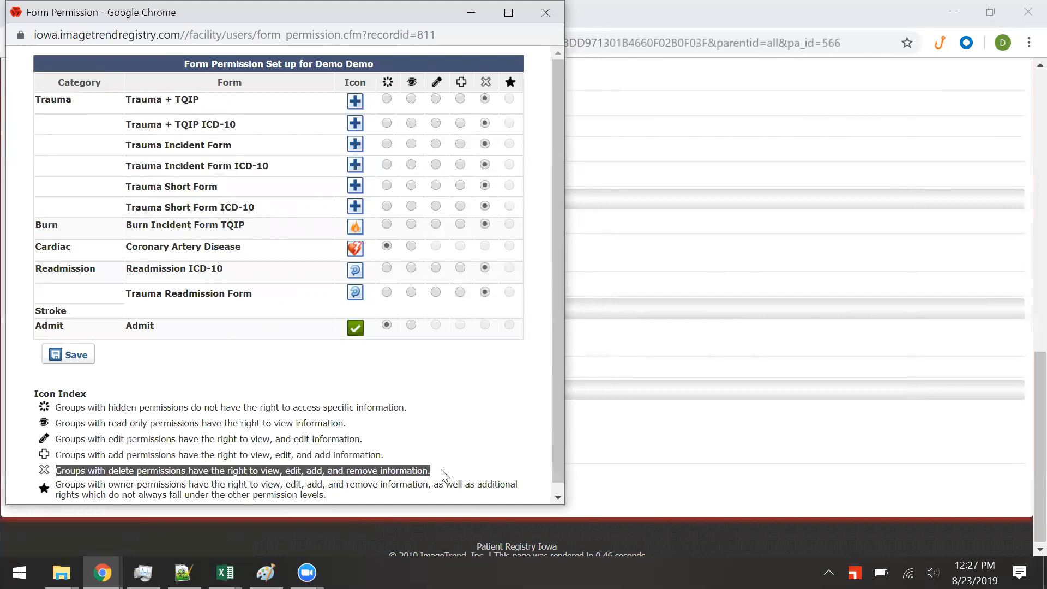
{"action": "left_click", "coordinate": [416, 457]}
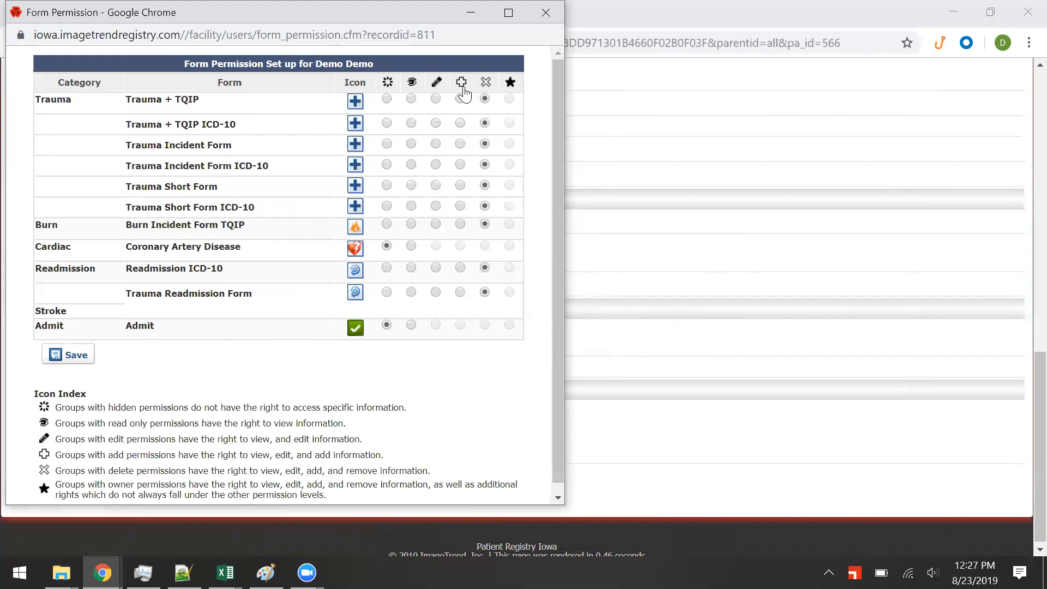
{"action": "left_click", "coordinate": [486, 99]}
{"action": "scroll", "coordinate": [441, 205], "scroll_direction": "down", "scroll_amount": 1}
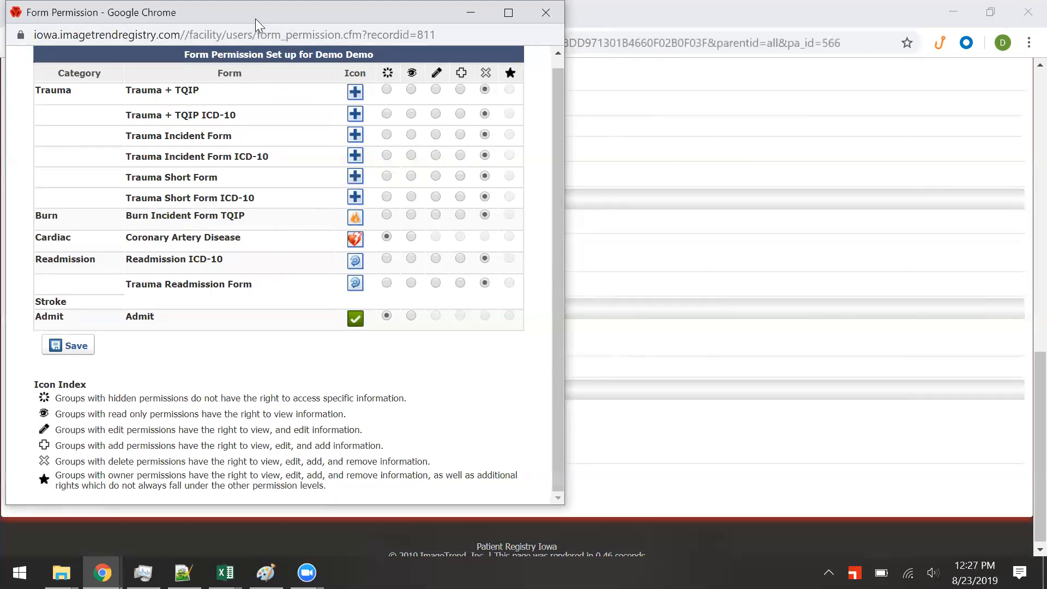
{"action": "left_click_drag", "start_coordinate": [255, 22], "coordinate": [233, 94]}
Close the Form Permission popup and return to the Users list showing the three accounts.
{"action": "left_click", "coordinate": [523, 82]}
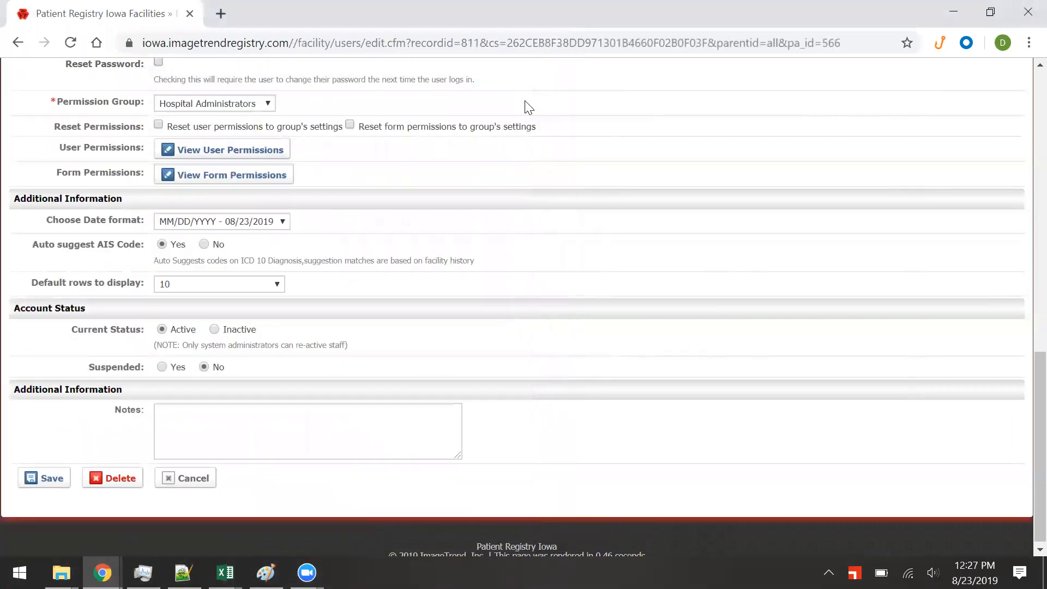
{"action": "scroll", "coordinate": [658, 365], "scroll_direction": "up", "scroll_amount": 15}
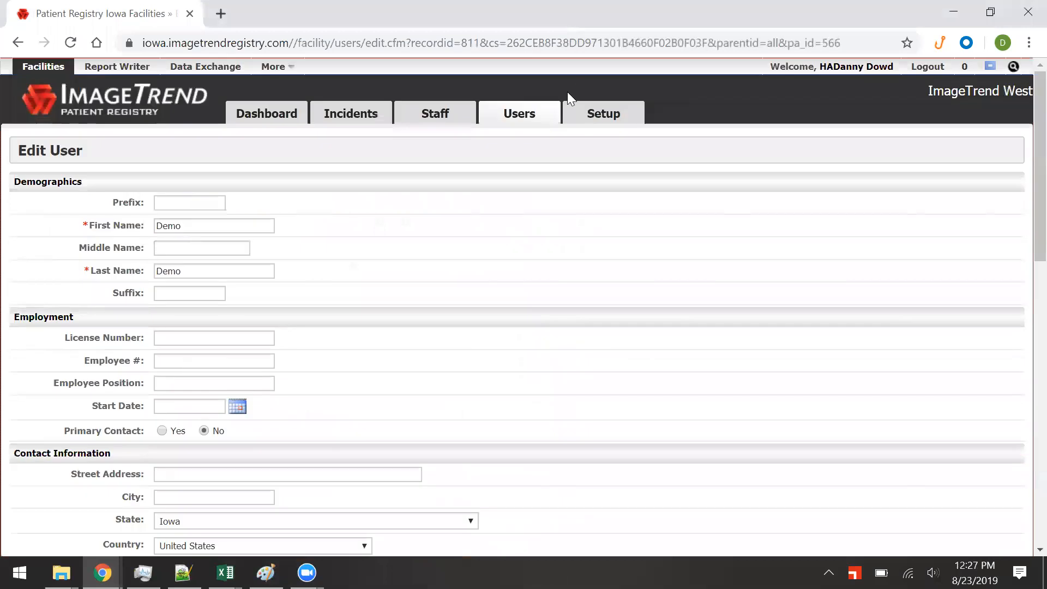
{"action": "left_click", "coordinate": [531, 115]}
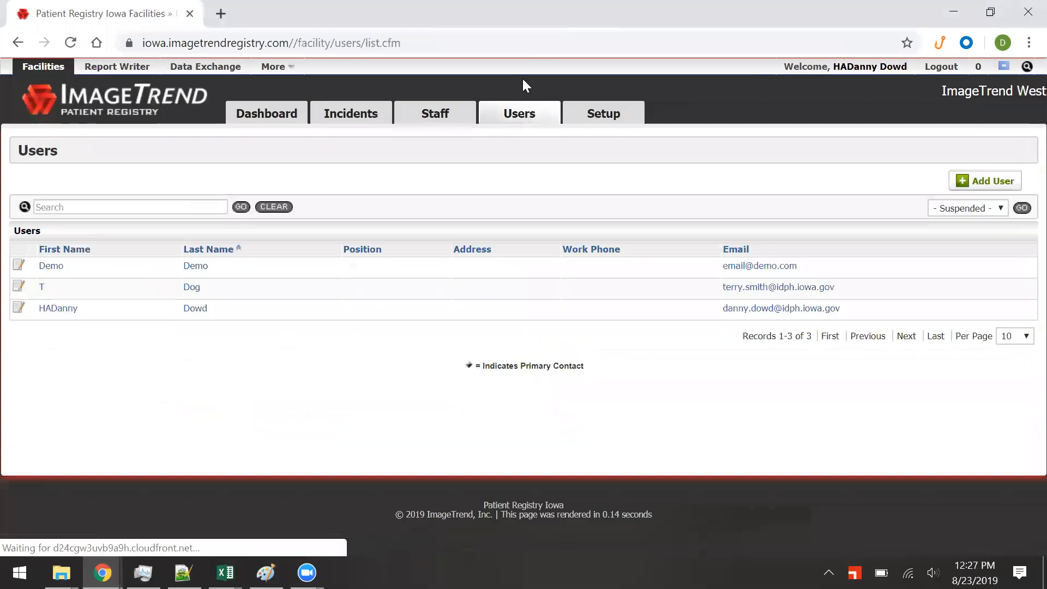